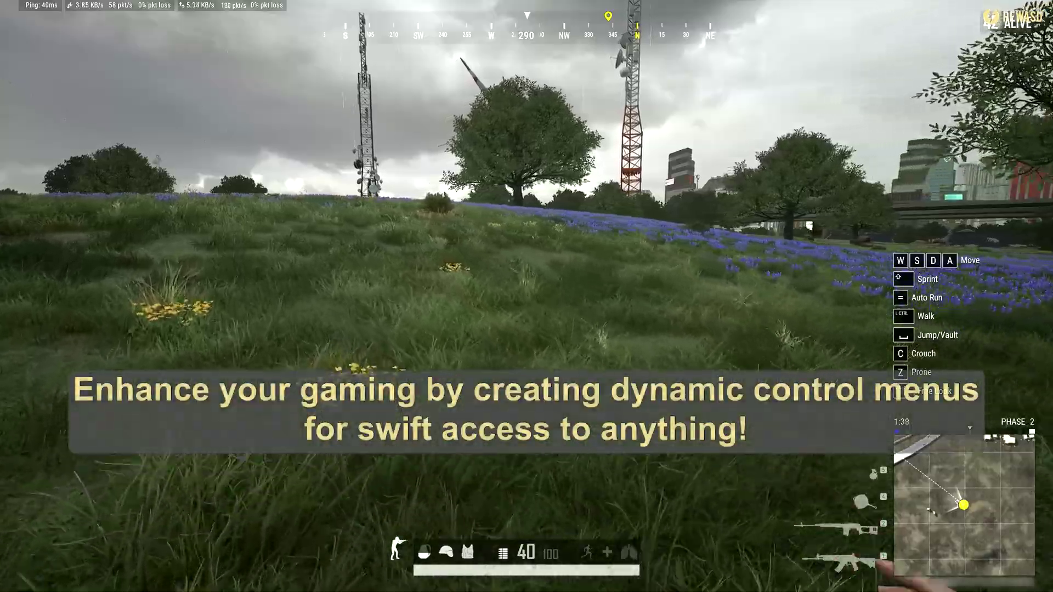
{"action": "key", "text": "w"}
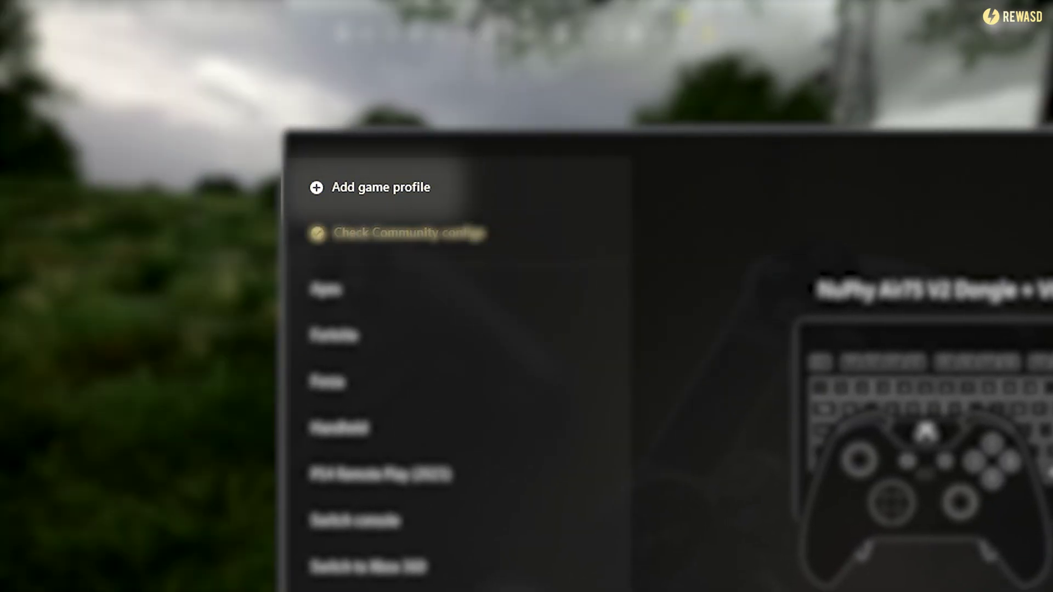
- Add a new game profile named "Radial menu"
{"action": "left_click", "coordinate": [370, 188]}
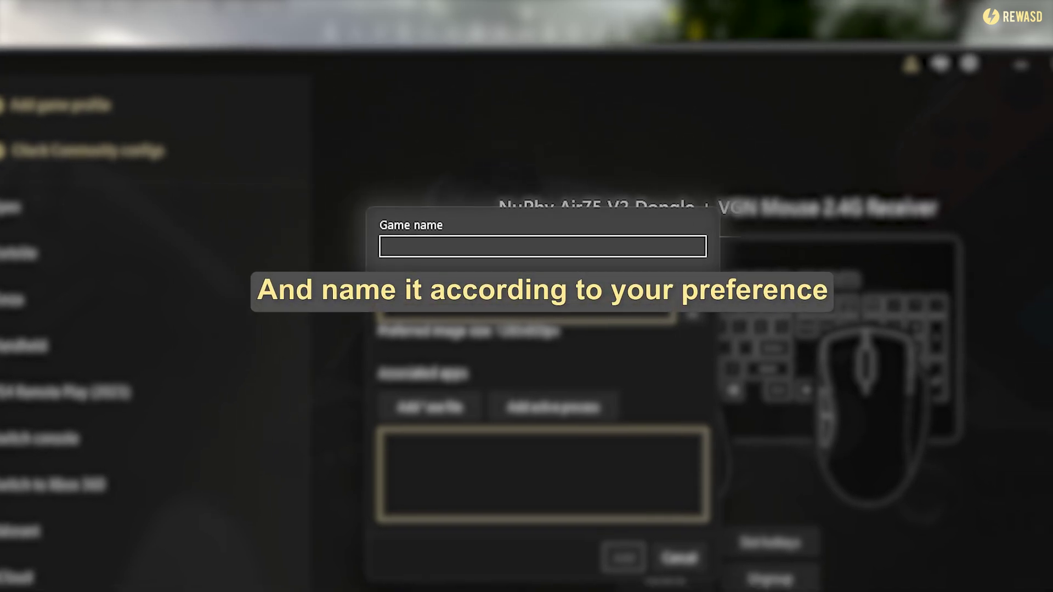
{"action": "type", "text": "R"}
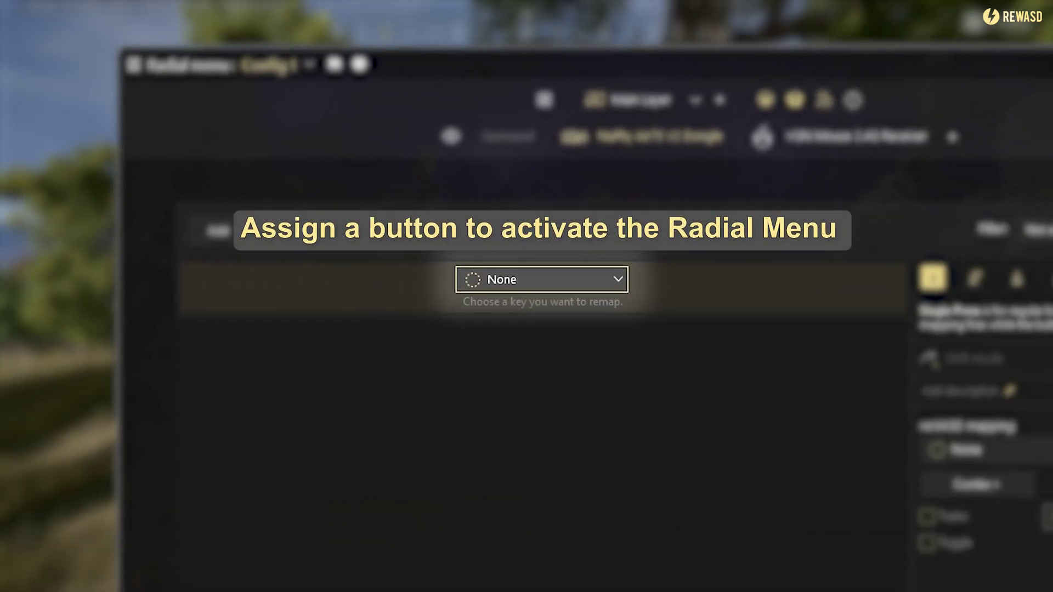
- Remap the ` key with a shift mode in Hold mode that jumps to the Radial Menu Layer
{"action": "left_click", "coordinate": [580, 279]}
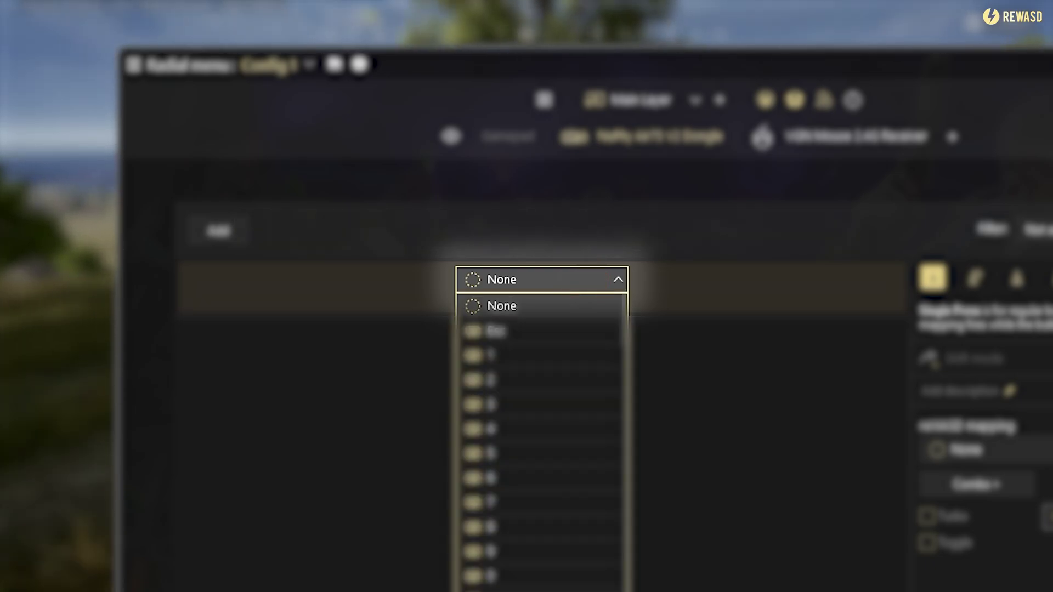
{"action": "key", "text": "grave"}
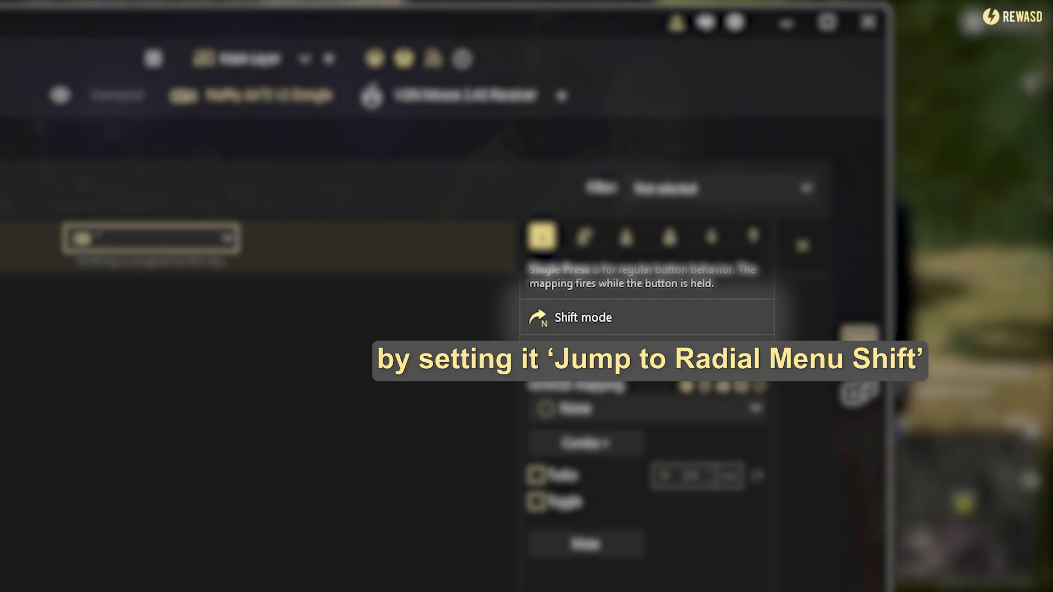
{"action": "left_click", "coordinate": [636, 324]}
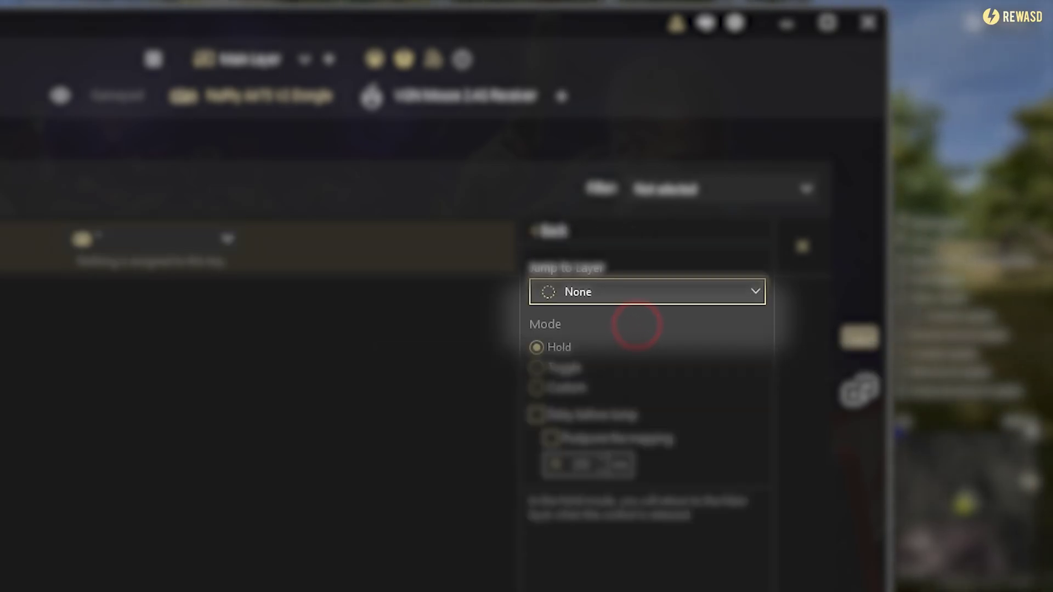
{"action": "left_click", "coordinate": [619, 292]}
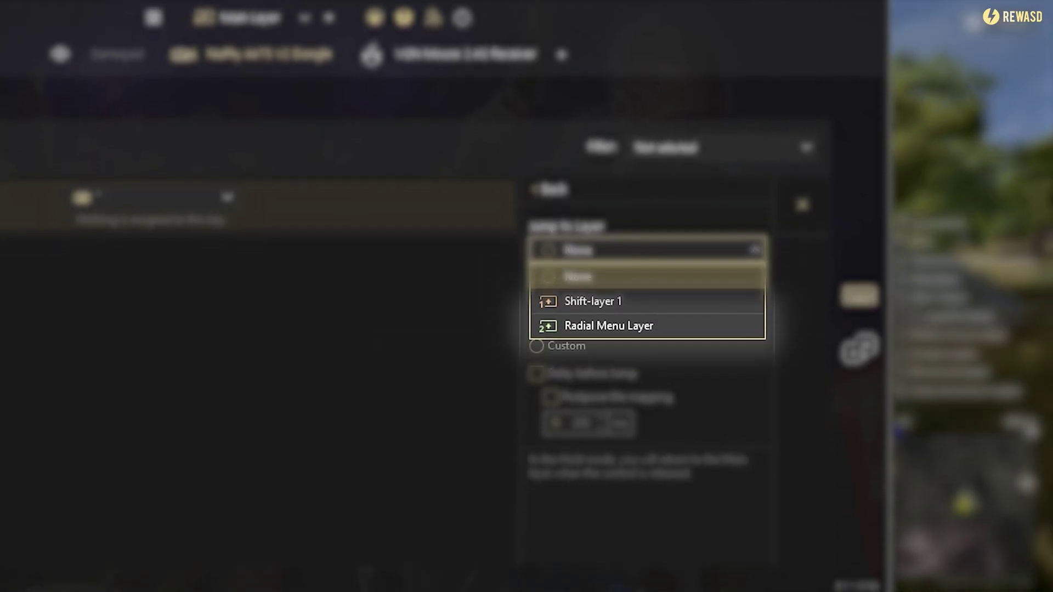
{"action": "left_click", "coordinate": [587, 327]}
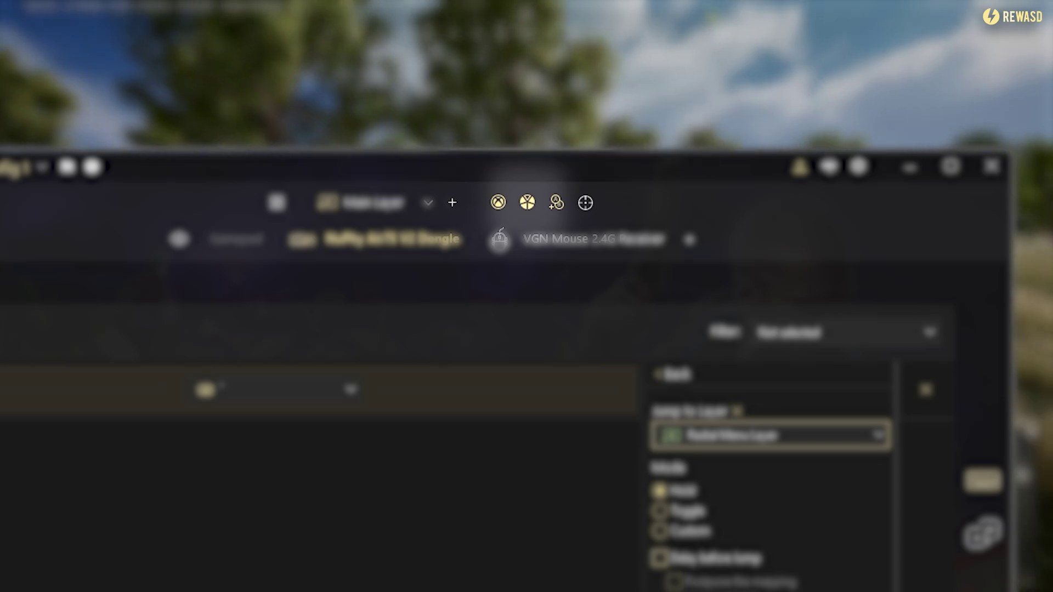
- Open the radial menu editor and add a fourth sector next to the top sector
{"action": "left_click", "coordinate": [526, 202]}
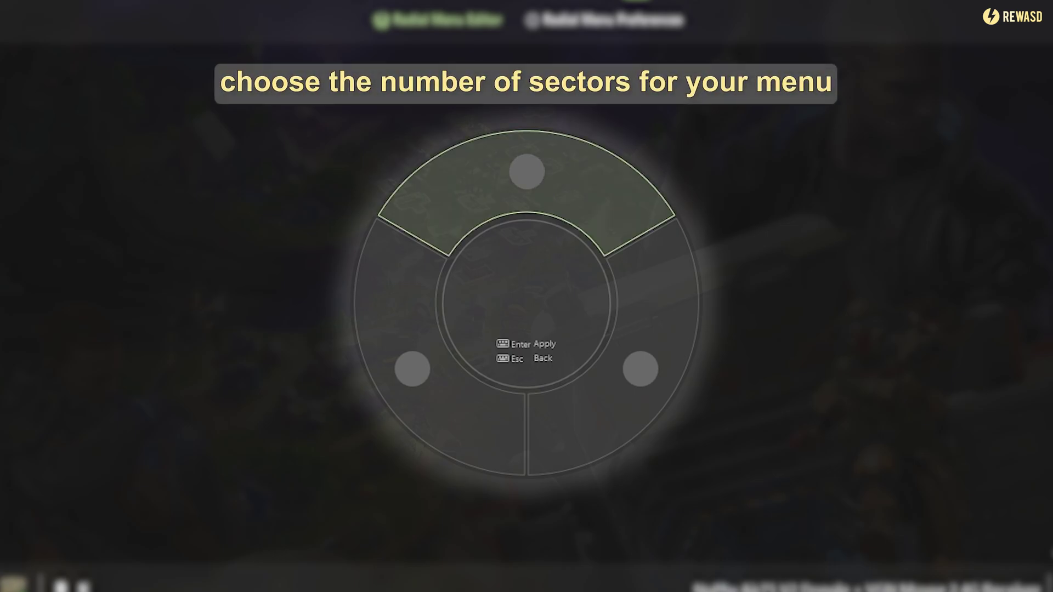
{"action": "left_click", "coordinate": [549, 171]}
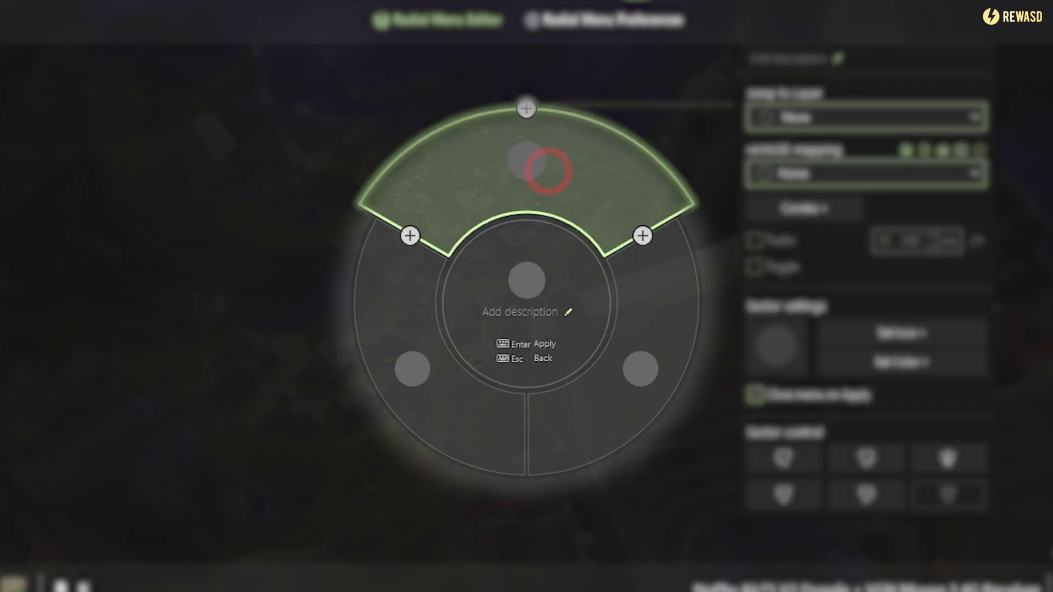
{"action": "left_click", "coordinate": [643, 236]}
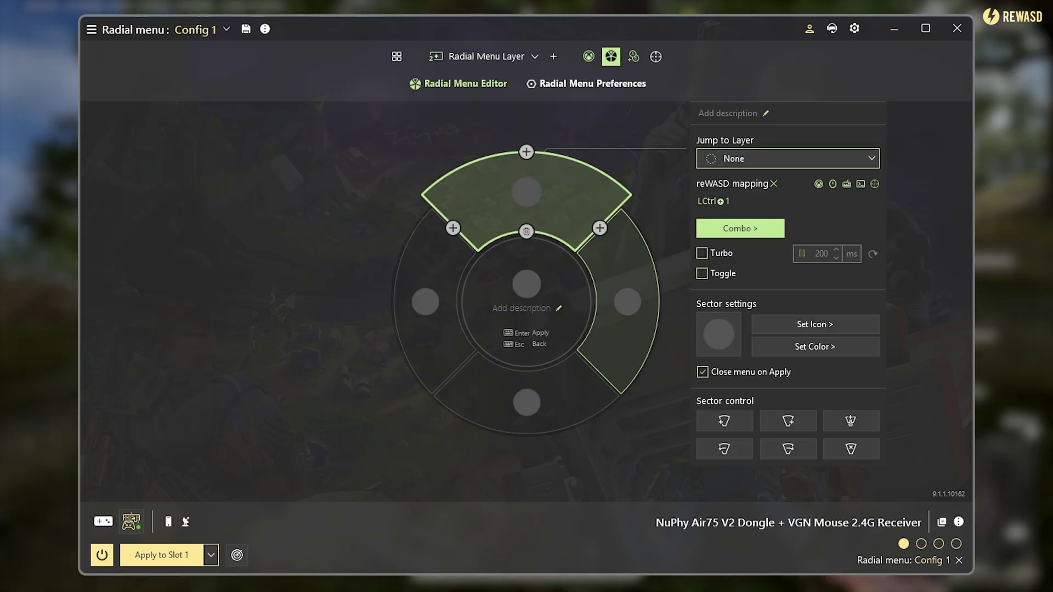
- Assign the execute-at-once combo LCtrl+2 to the right sector of the radial menu and LCtrl+3 to the left sector
{"action": "left_click", "coordinate": [616, 306]}
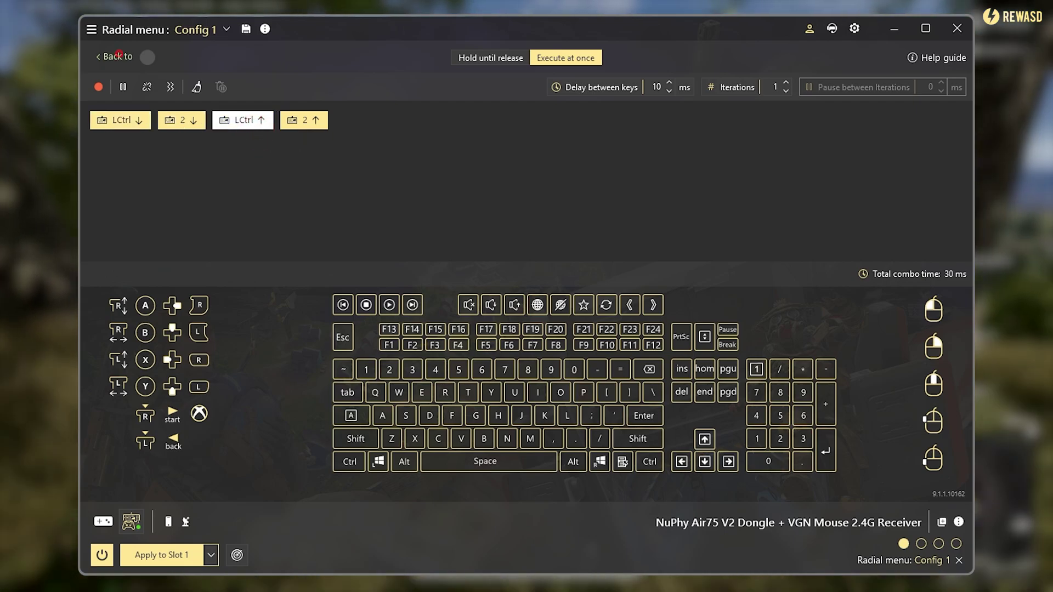
{"action": "left_click", "coordinate": [118, 56]}
{"action": "left_click", "coordinate": [428, 281]}
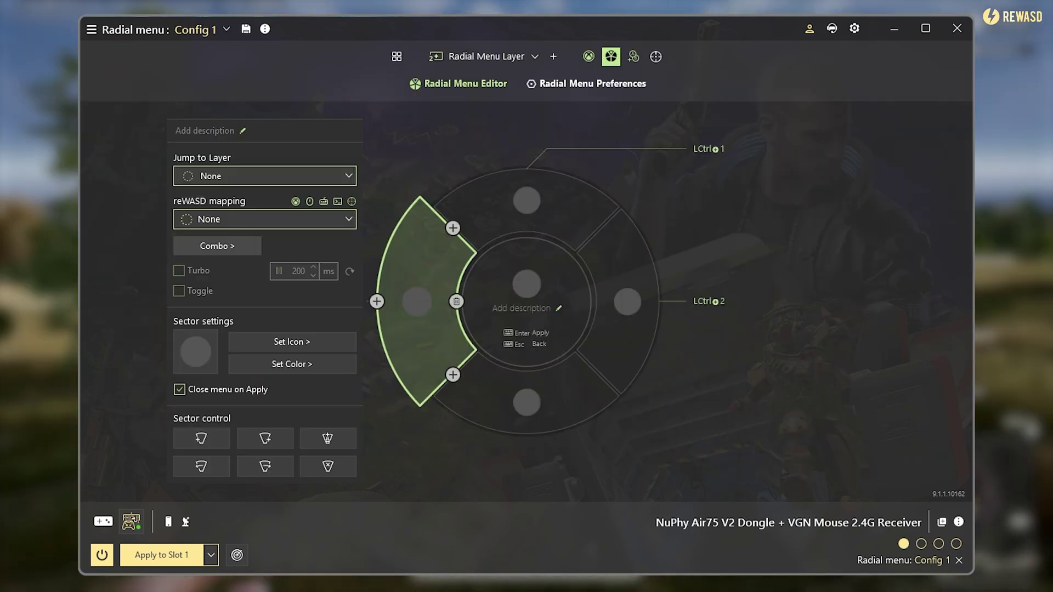
{"action": "left_click", "coordinate": [217, 246]}
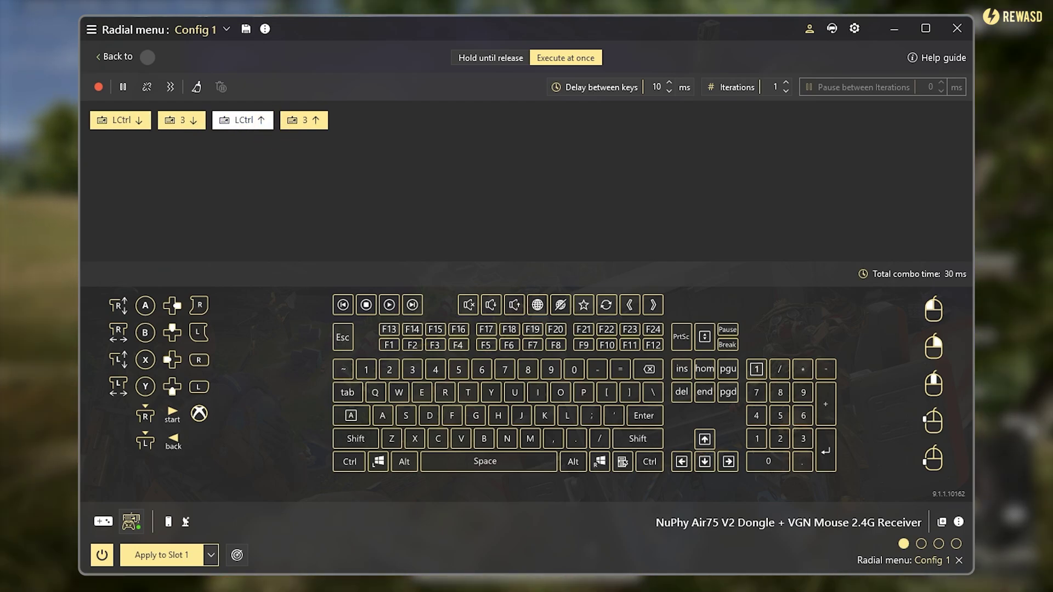
{"action": "left_click", "coordinate": [112, 57]}
- Assign the execute-at-once combo LCtrl+4 to the bottom sector of the radial menu
{"action": "left_click", "coordinate": [510, 400]}
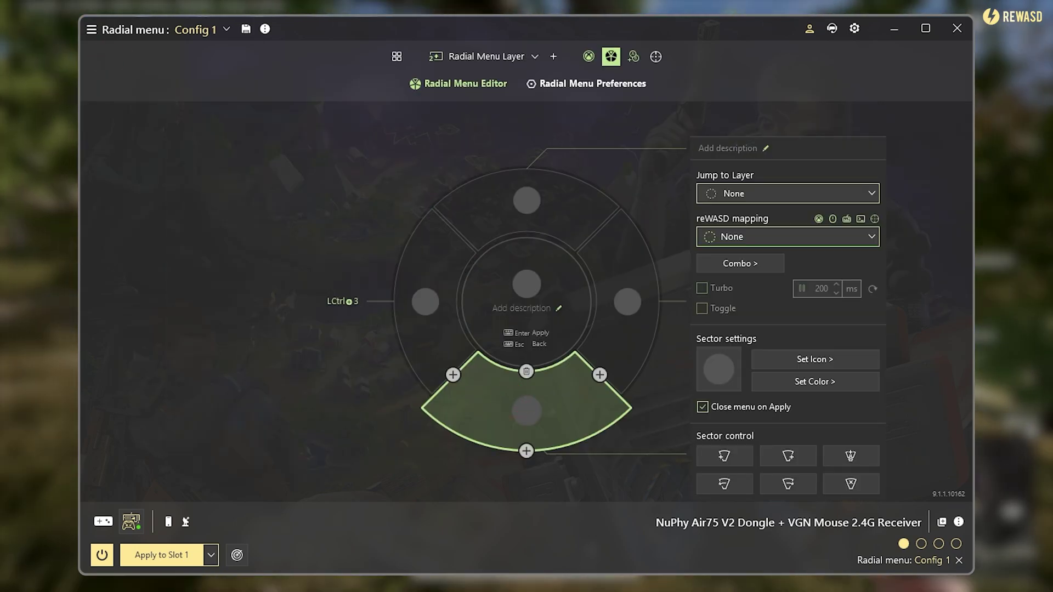
{"action": "left_click", "coordinate": [738, 264]}
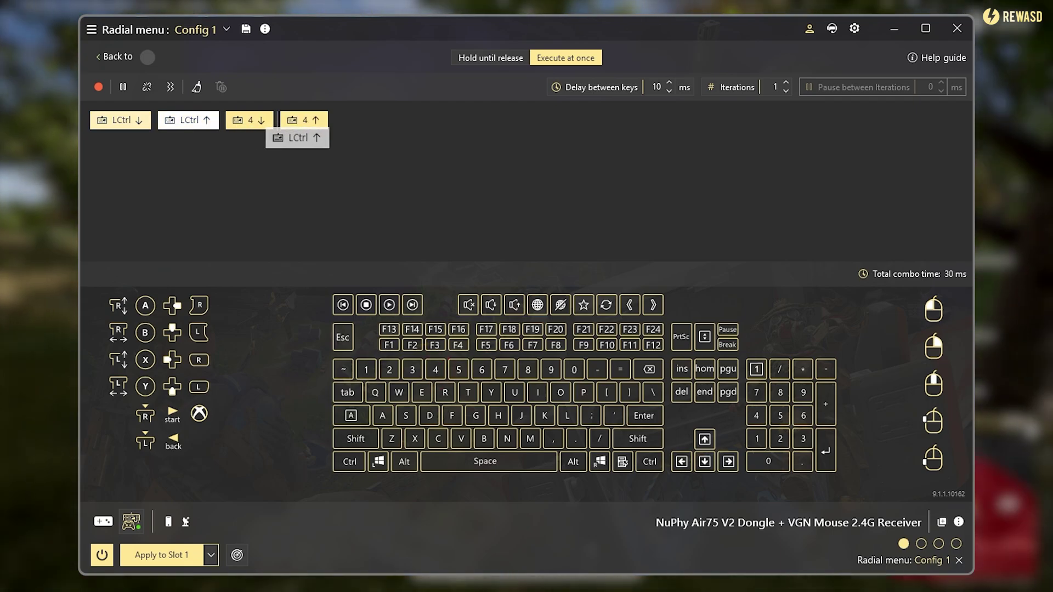
{"action": "left_click", "coordinate": [115, 57]}
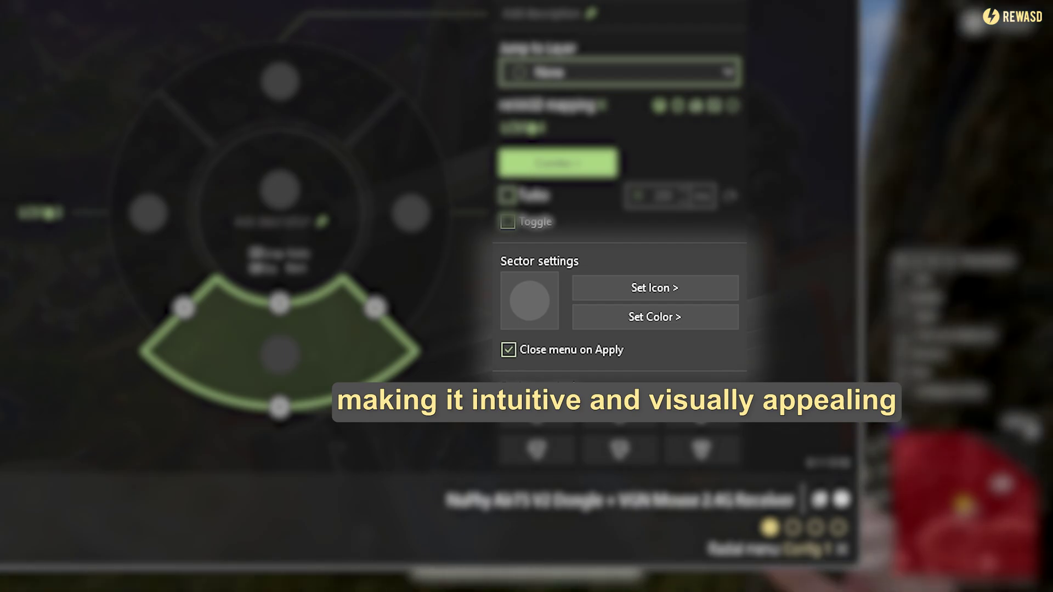
- Give the bottom sector the number 4 icon from the Numbers category and the dark green colour (0, 121, 101)
{"action": "left_click", "coordinate": [618, 288]}
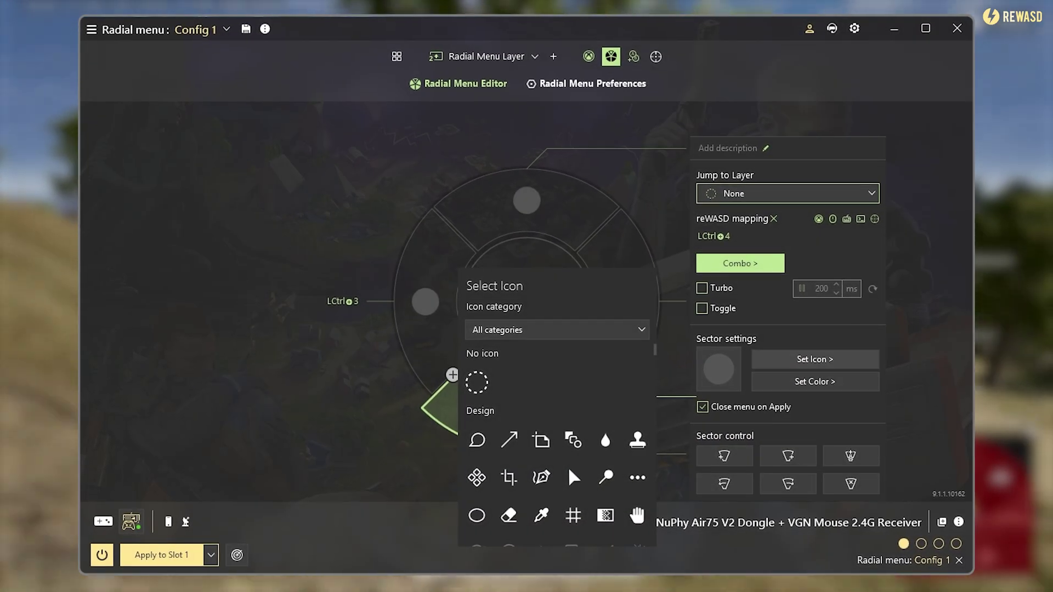
{"action": "left_click", "coordinate": [577, 329]}
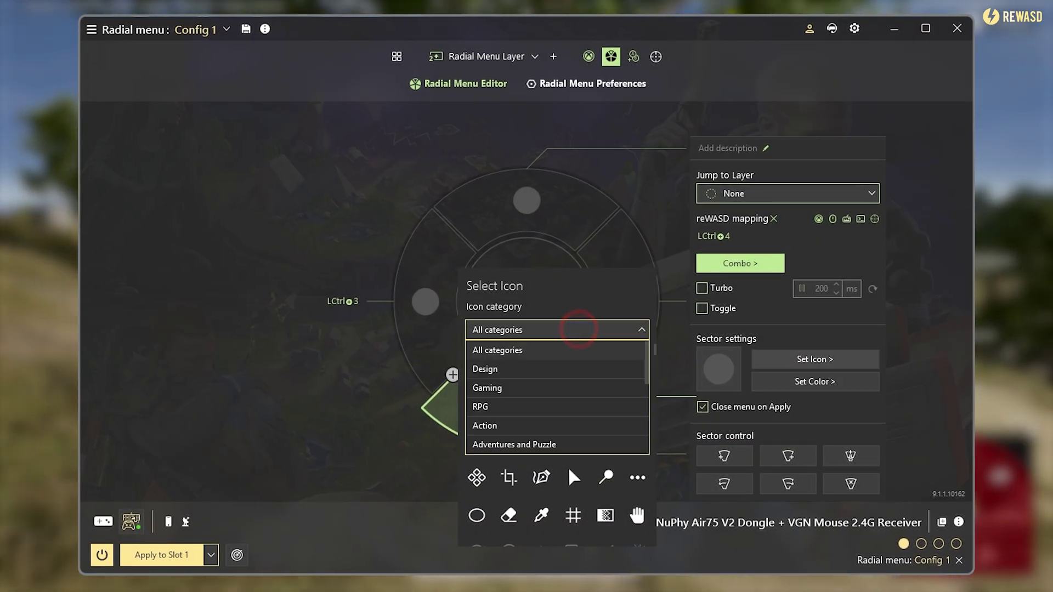
{"action": "scroll", "coordinate": [529, 425], "scroll_direction": "down", "scroll_amount": 3}
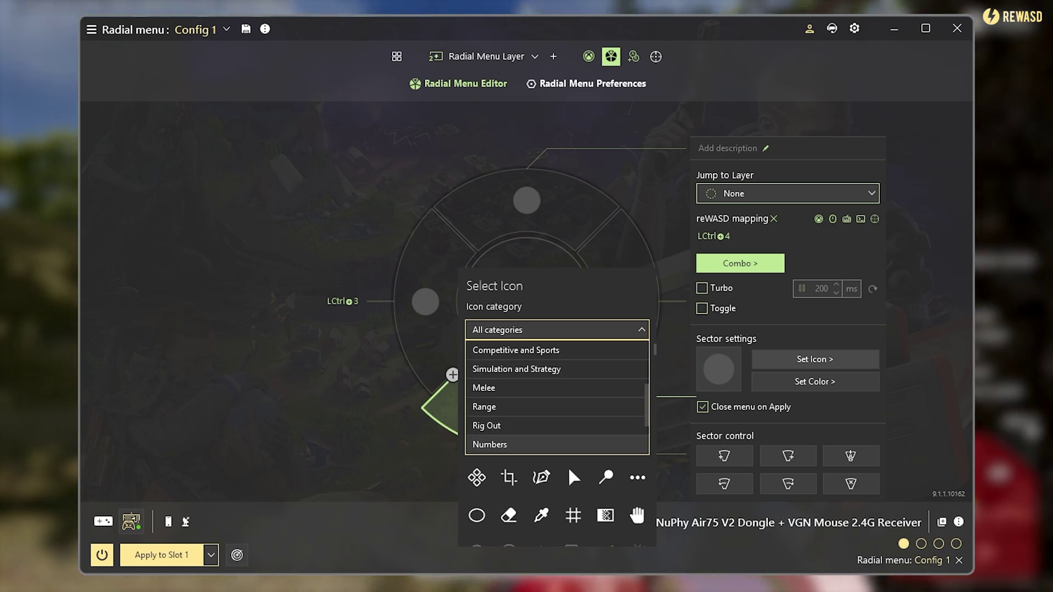
{"action": "left_click", "coordinate": [529, 445]}
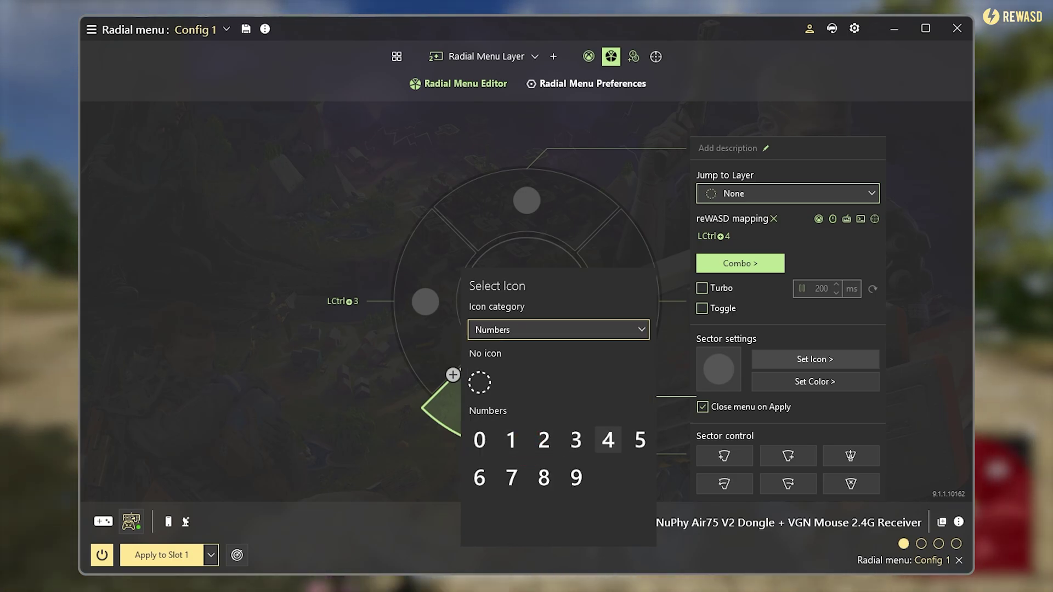
{"action": "left_click", "coordinate": [816, 381]}
{"action": "left_click", "coordinate": [531, 334]}
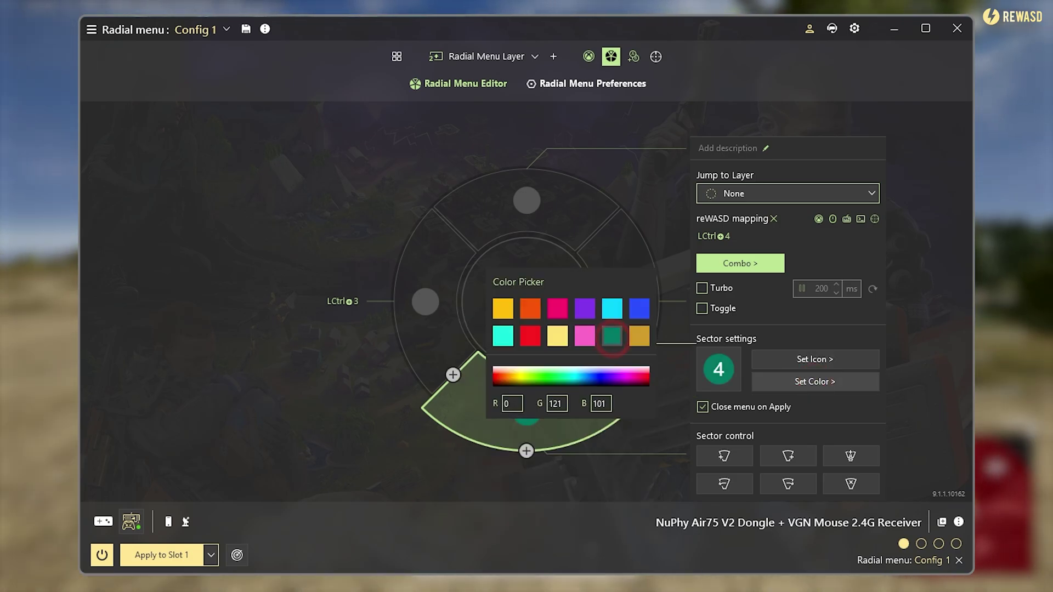
{"action": "left_click", "coordinate": [372, 446]}
- Give the left sector the number 3 icon from the Numbers category and the turquoise colour
{"action": "left_click", "coordinate": [418, 301]}
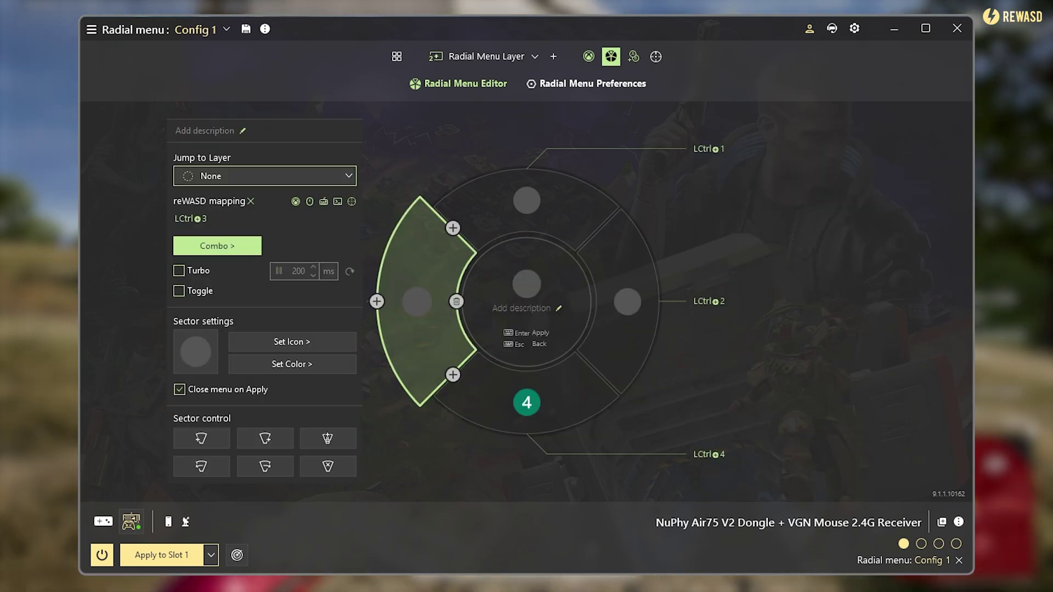
{"action": "left_click", "coordinate": [291, 342]}
{"action": "left_click", "coordinate": [496, 315]}
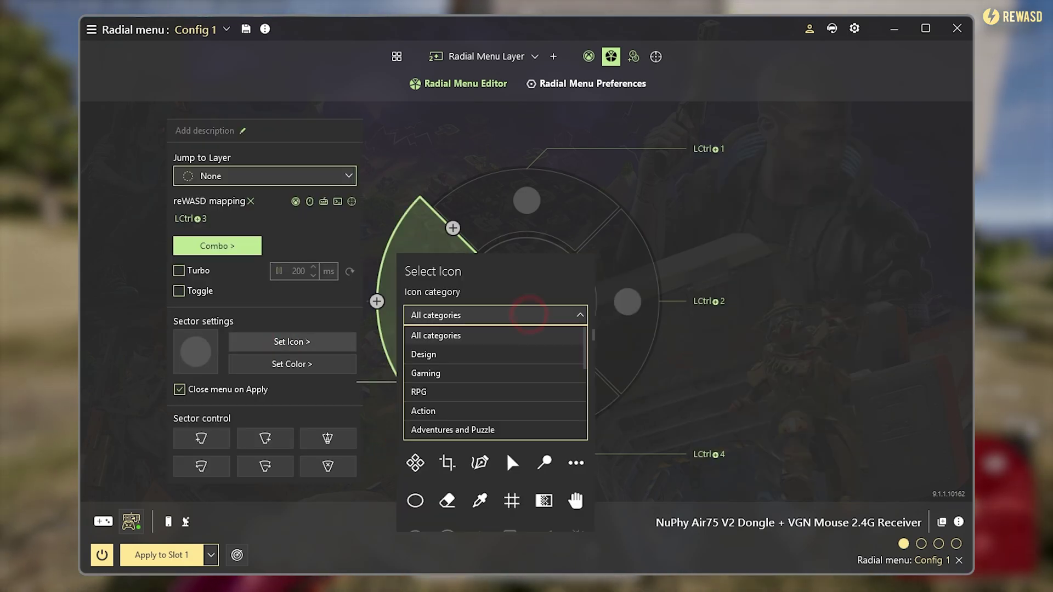
{"action": "scroll", "coordinate": [496, 373], "scroll_direction": "down", "scroll_amount": 2}
{"action": "left_click", "coordinate": [506, 430]}
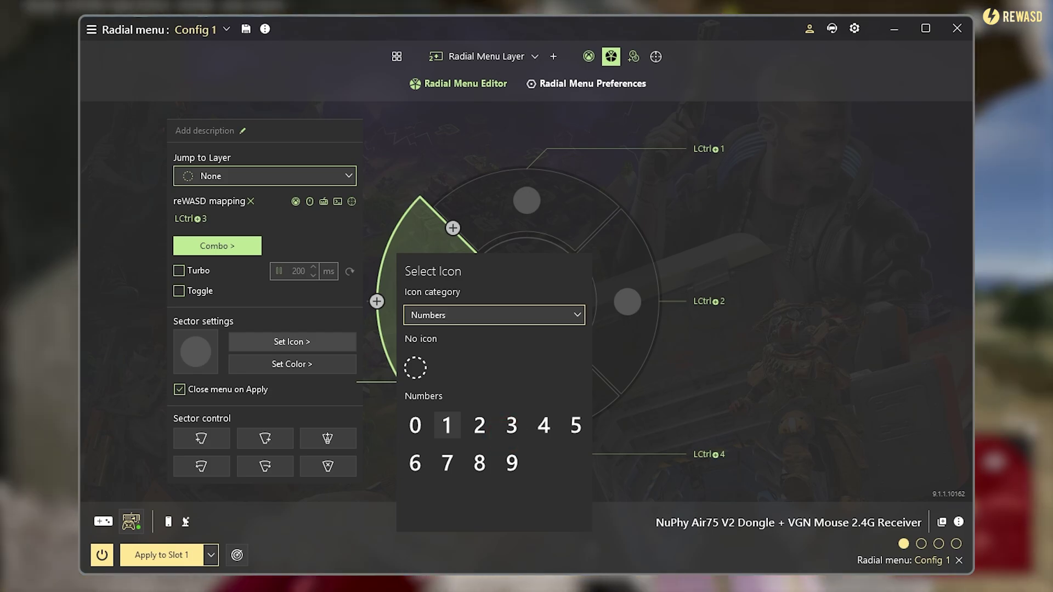
{"action": "left_click", "coordinate": [510, 426]}
{"action": "left_click", "coordinate": [282, 399]}
{"action": "left_click", "coordinate": [292, 365]}
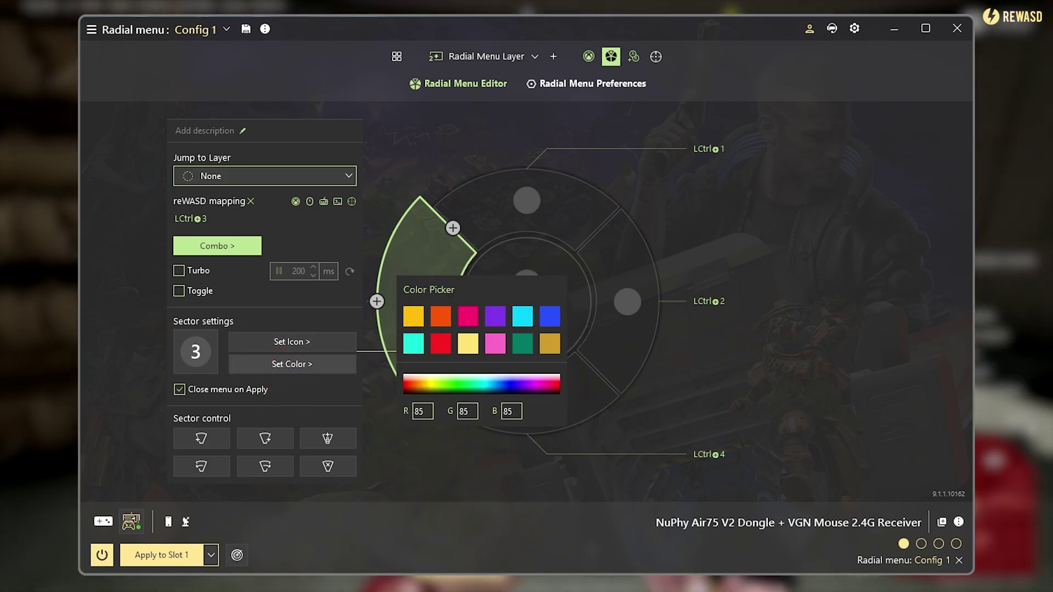
{"action": "left_click", "coordinate": [714, 366]}
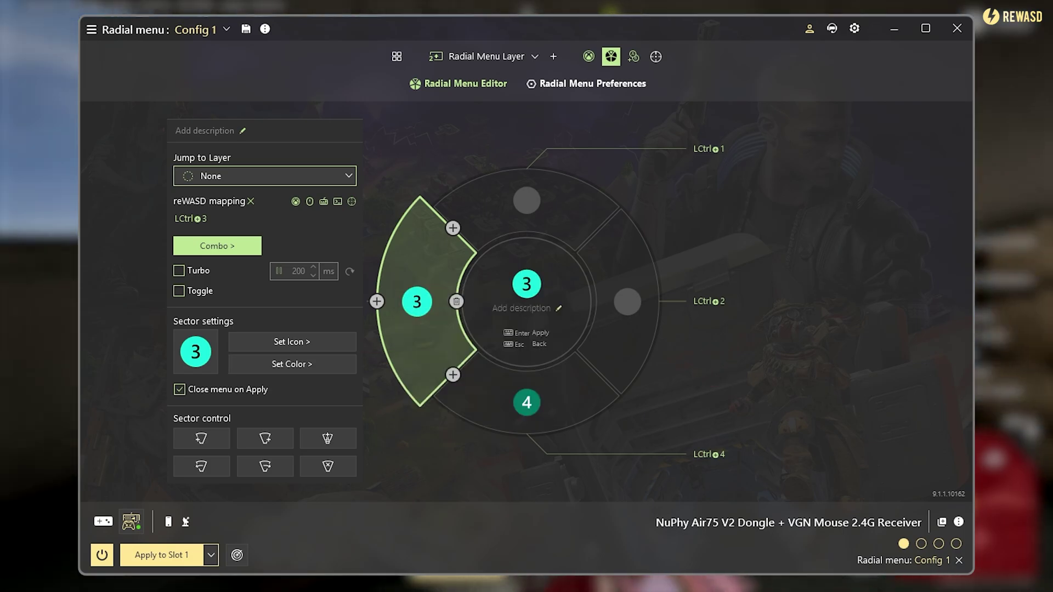
- Give the right sector the number 2 icon from the Numbers category and the amber yellow colour
{"action": "left_click", "coordinate": [631, 278]}
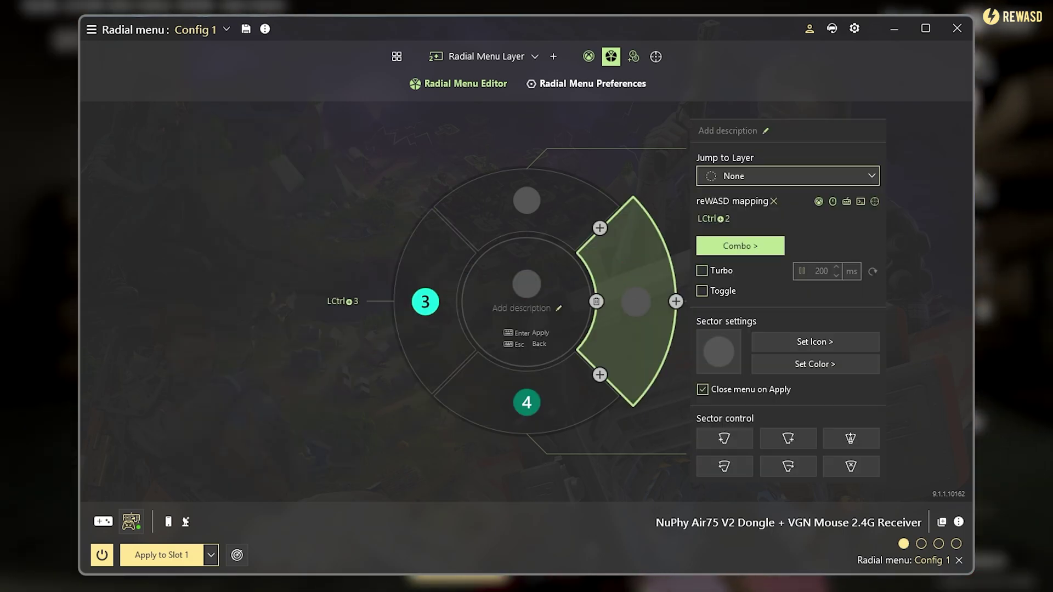
{"action": "left_click", "coordinate": [815, 341]}
{"action": "left_click", "coordinate": [565, 312]}
{"action": "scroll", "coordinate": [557, 370], "scroll_direction": "down", "scroll_amount": 1}
{"action": "scroll", "coordinate": [512, 406], "scroll_direction": "down", "scroll_amount": 1}
{"action": "left_click", "coordinate": [511, 425]}
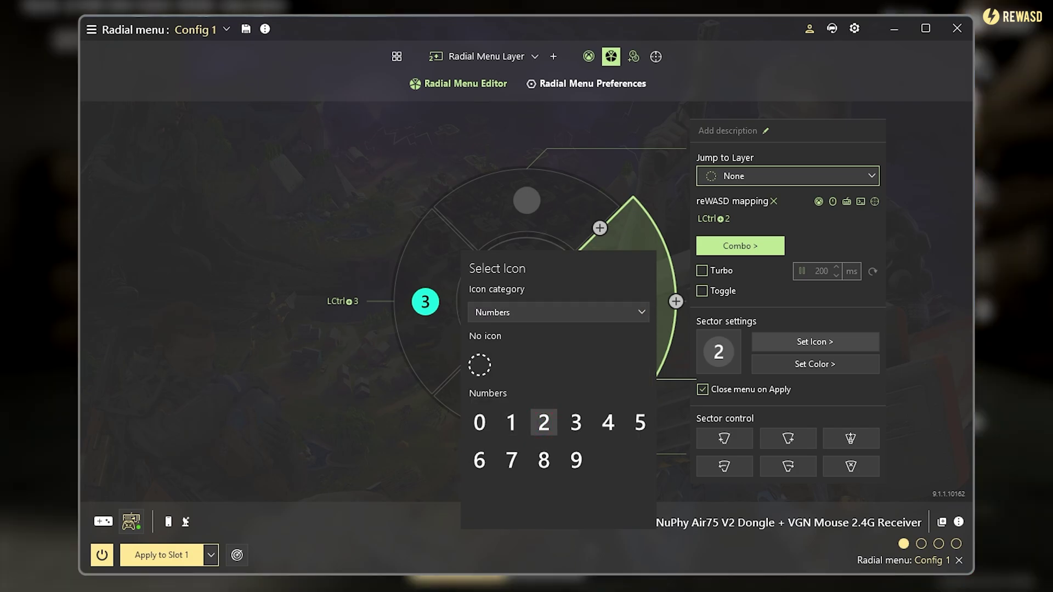
{"action": "left_click", "coordinate": [815, 364]}
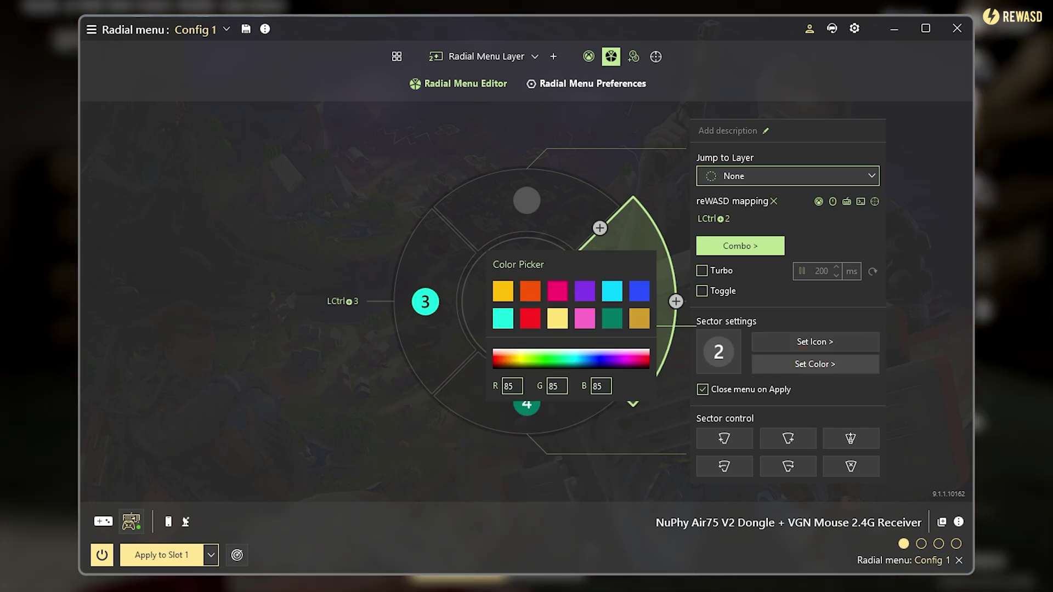
{"action": "left_click", "coordinate": [503, 290]}
{"action": "left_click", "coordinate": [622, 157]}
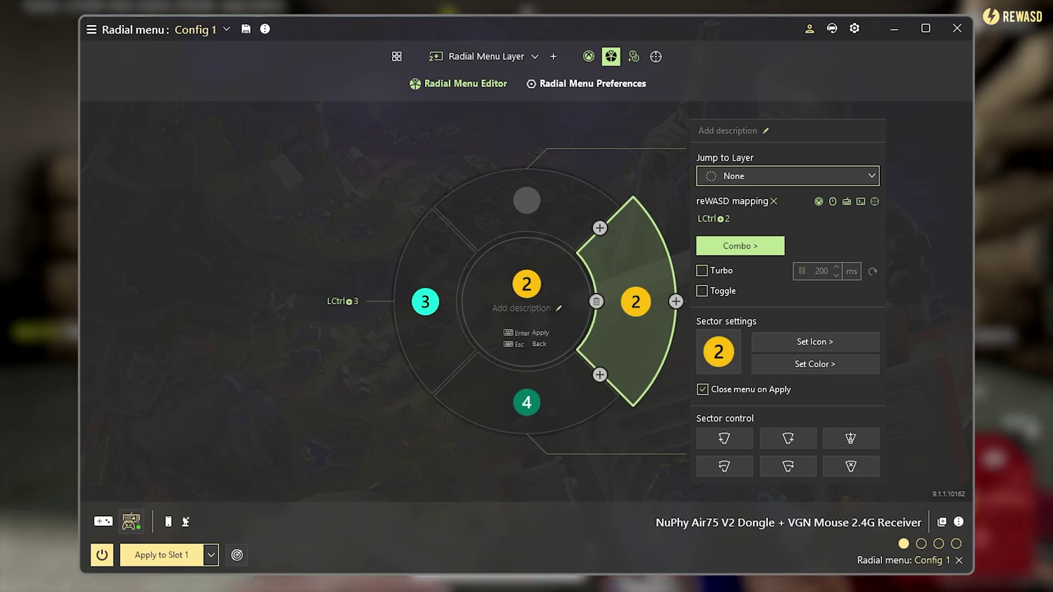
- Give the top sector the number 1 icon from the Numbers category and the bright green colour (6, 255, 0)
{"action": "left_click", "coordinate": [545, 205]}
{"action": "left_click", "coordinate": [812, 324]}
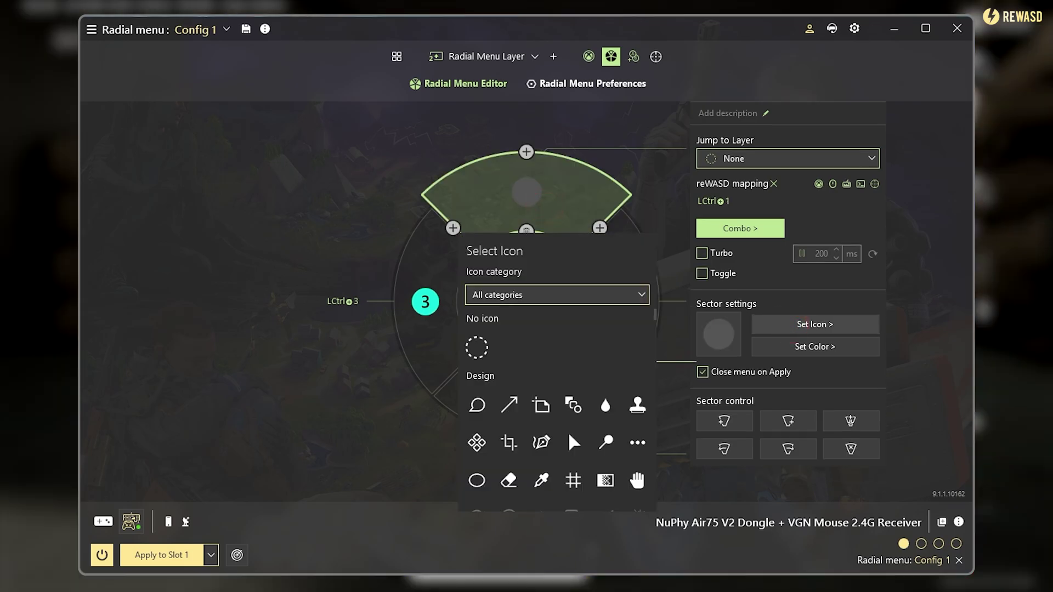
{"action": "left_click", "coordinate": [556, 298]}
{"action": "scroll", "coordinate": [557, 362], "scroll_direction": "down", "scroll_amount": 1}
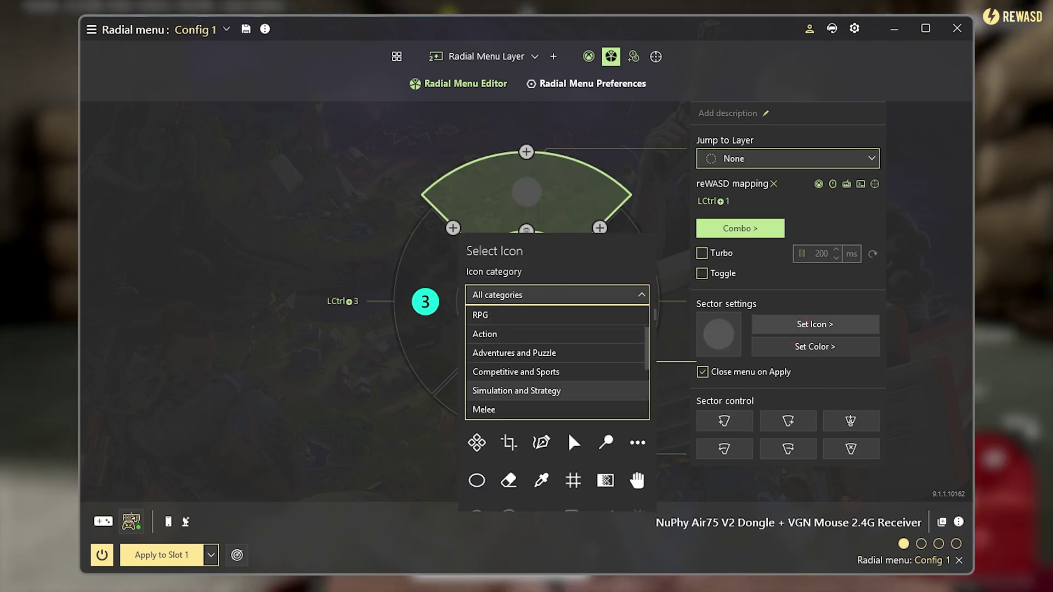
{"action": "scroll", "coordinate": [557, 362], "scroll_direction": "down", "scroll_amount": 1}
{"action": "left_click", "coordinate": [568, 410]}
{"action": "left_click", "coordinate": [511, 405]}
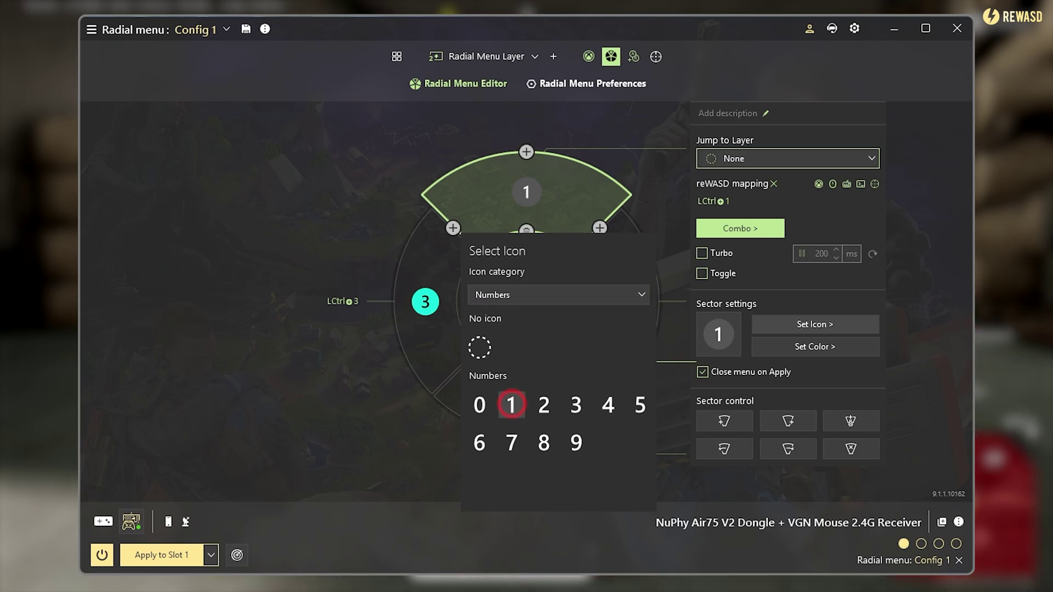
{"action": "left_click", "coordinate": [815, 346]}
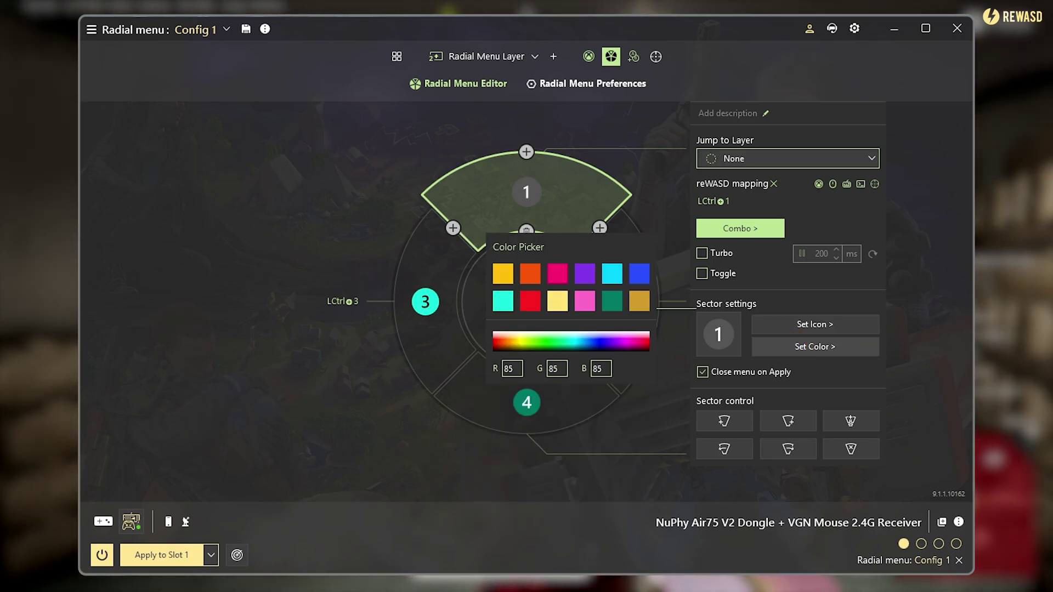
{"action": "left_click", "coordinate": [546, 342]}
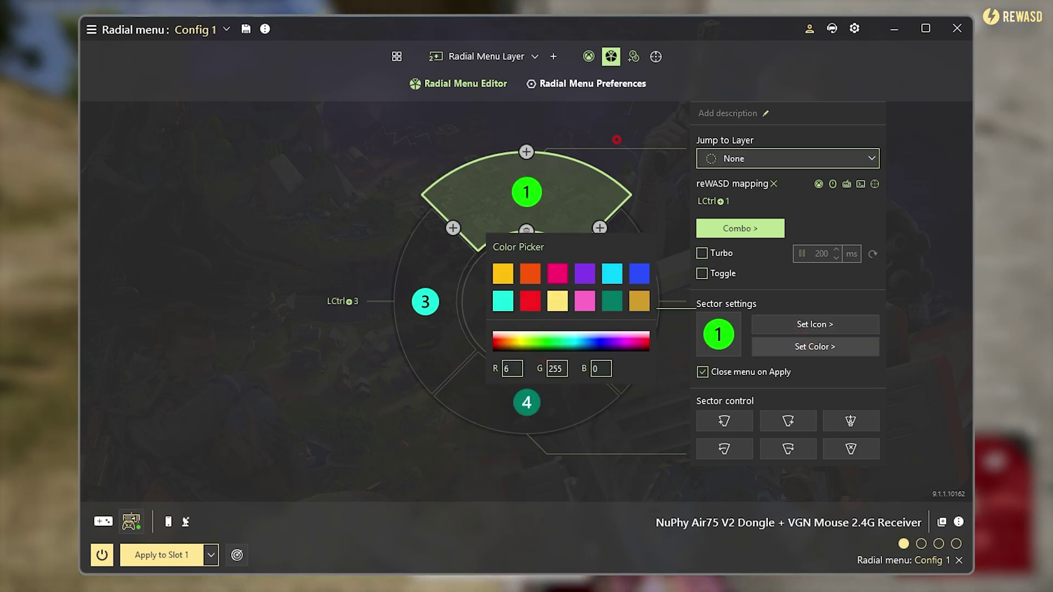
{"action": "left_click", "coordinate": [616, 139]}
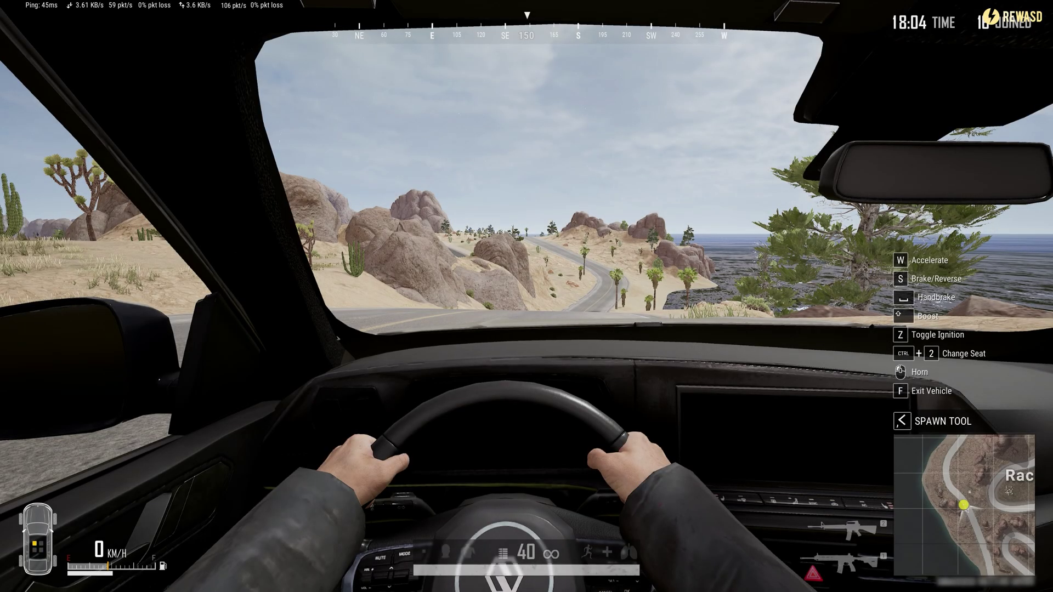
- Switch to PUBG, set the display mode to Borderless in the graphics settings and return to the game
{"action": "key", "text": "Escape"}
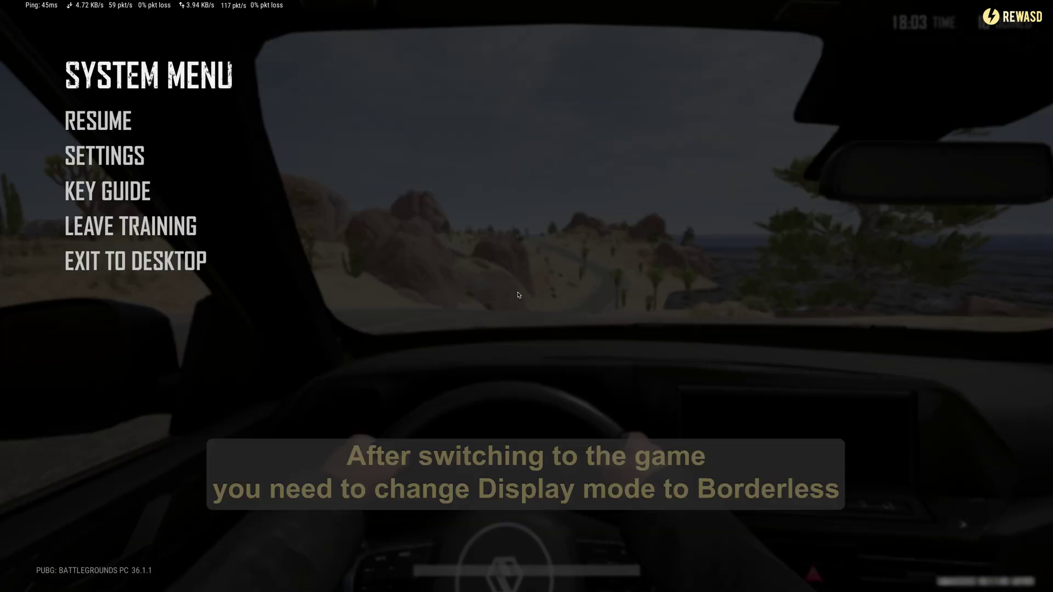
{"action": "left_click", "coordinate": [129, 158]}
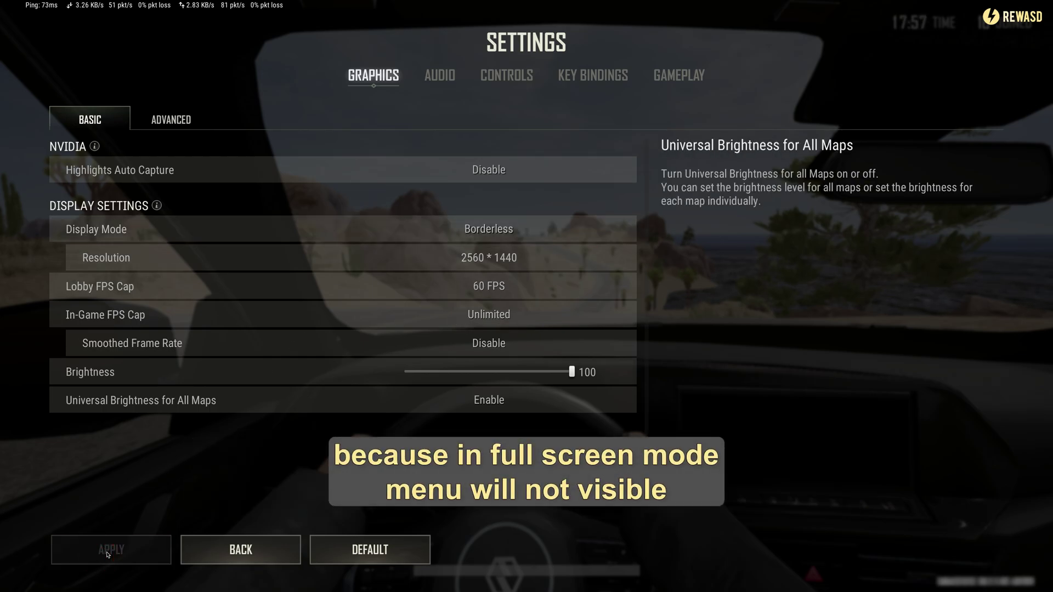
{"action": "key", "text": "Escape"}
{"action": "key", "text": "Escape"}
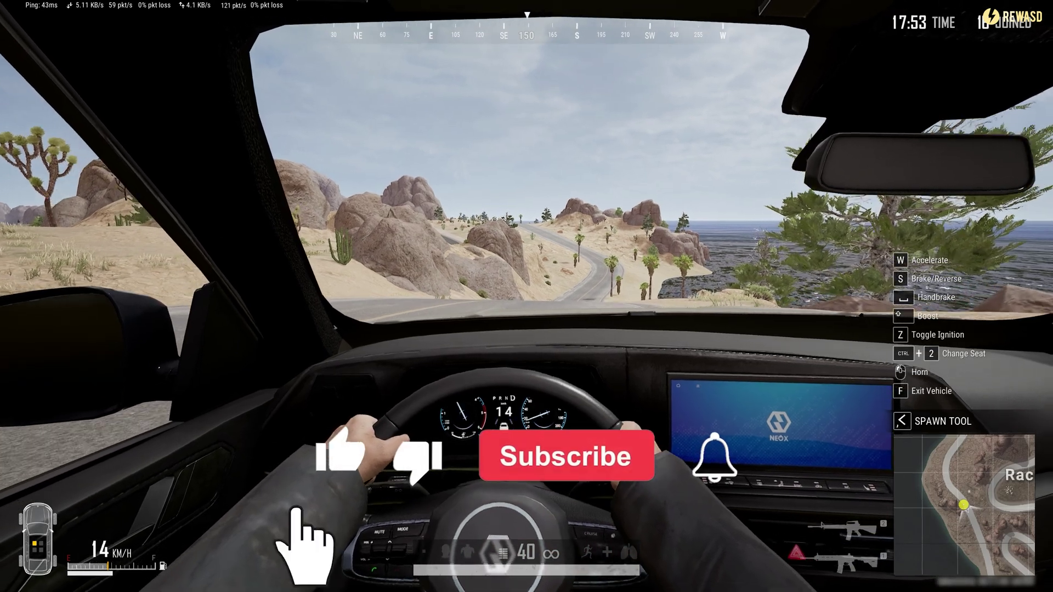
- Test the radial menu while driving by opening it and switching between the vehicle's seats
{"action": "key", "text": "w"}
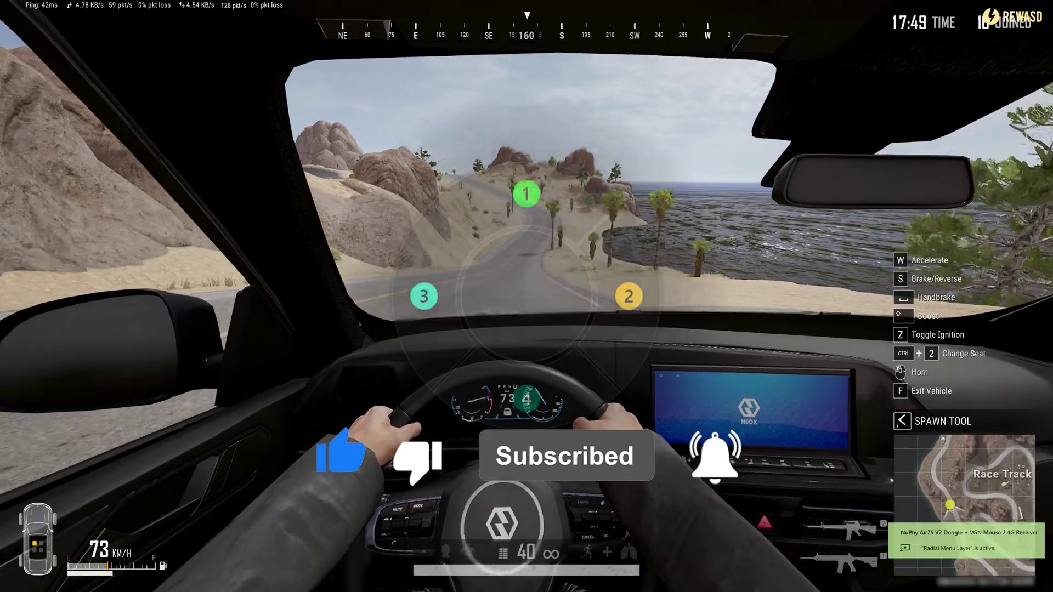
{"action": "key", "text": "Return"}
{"action": "key", "text": "1"}
{"action": "key", "text": "ctrl+4"}
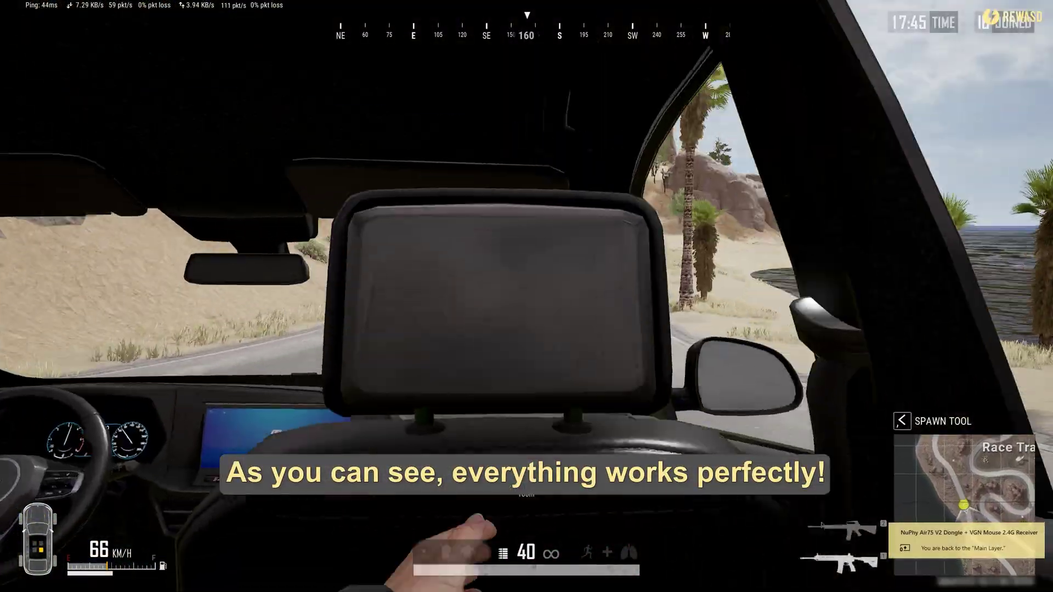
{"action": "right_click", "coordinate": [529, 294]}
{"action": "right_click", "coordinate": [529, 295]}
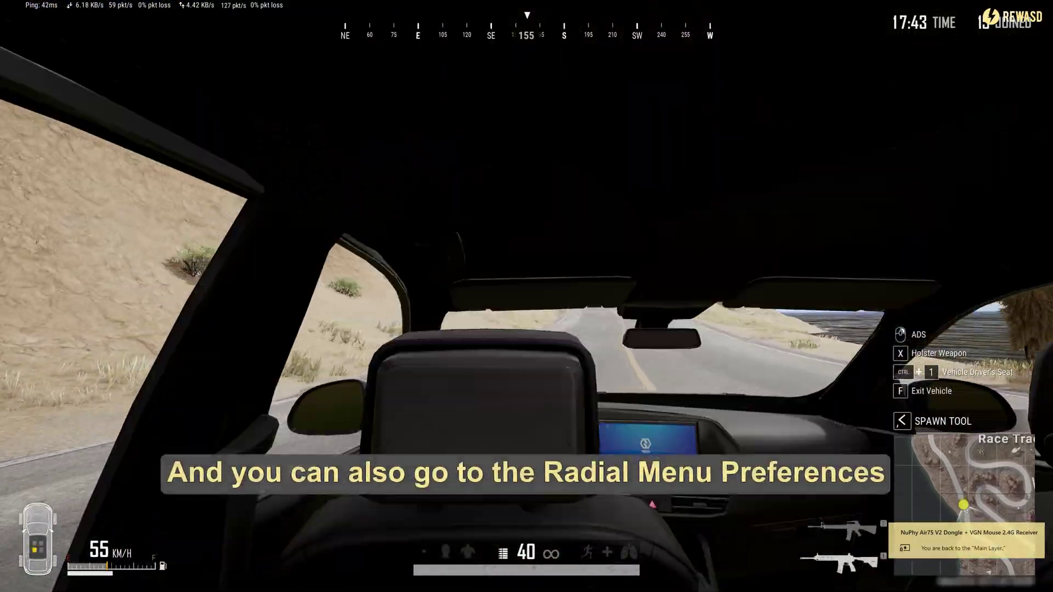
{"action": "right_click", "coordinate": [527, 297]}
{"action": "right_click", "coordinate": [527, 296]}
{"action": "key", "text": "ctrl"}
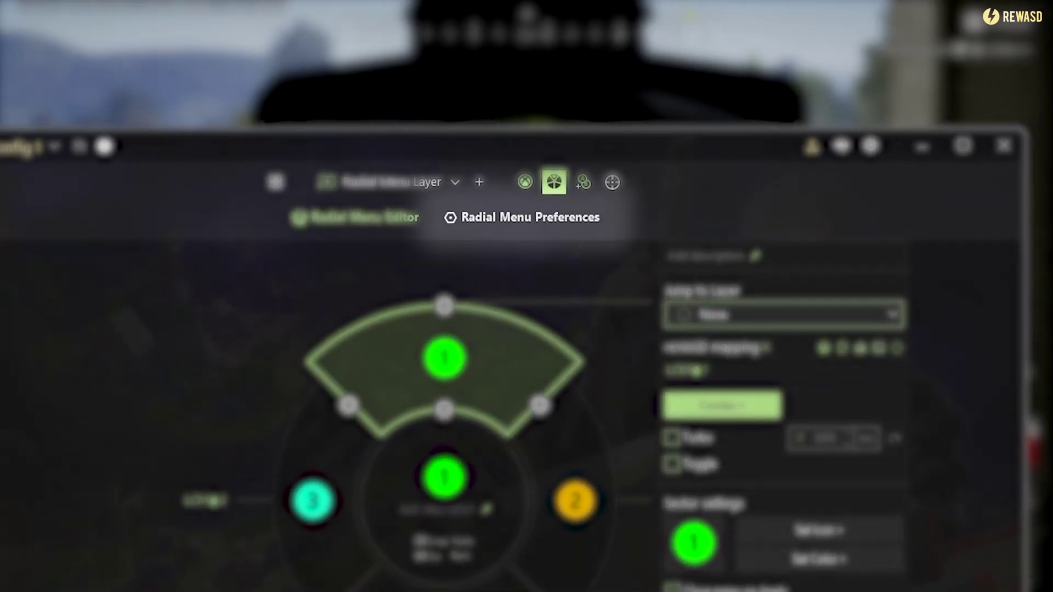
- Switch back to reWASD and examine the Radial Menu Preferences, including release delay, background tint and sub-menu opening
{"action": "left_click", "coordinate": [529, 83]}
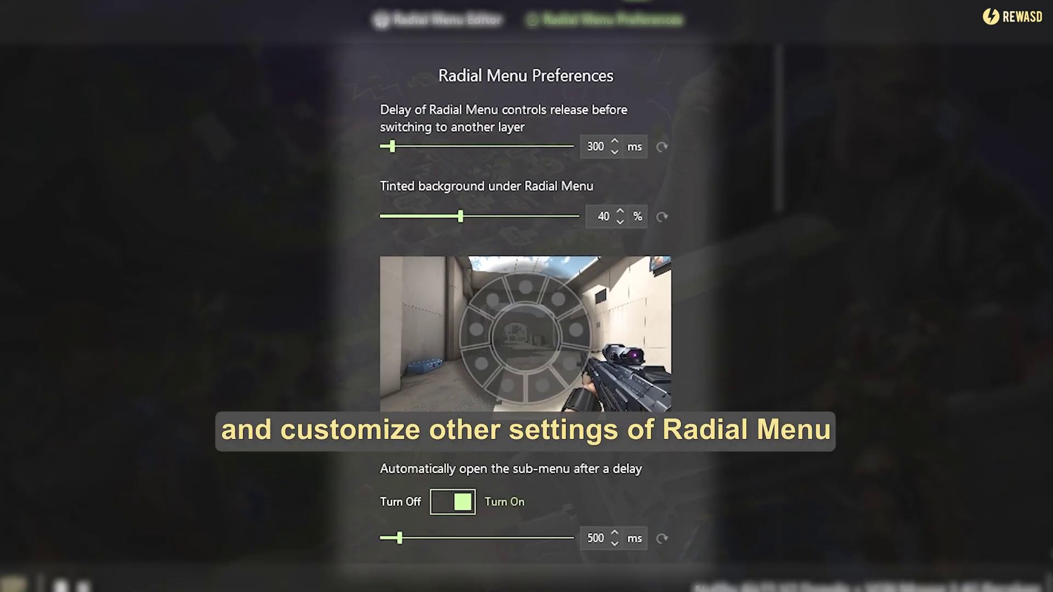
{"action": "scroll", "coordinate": [526, 303], "scroll_direction": "down", "scroll_amount": 5}
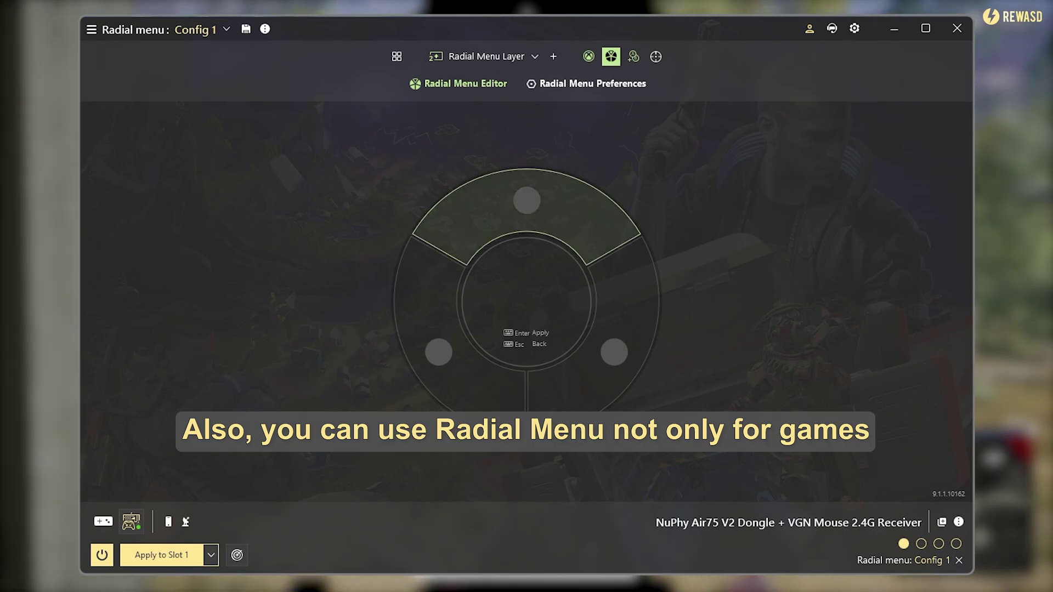
- Map the top sector of the three-sector radial menu to the Launch App command with steam.exe from the Steam folder
{"action": "left_click", "coordinate": [536, 192]}
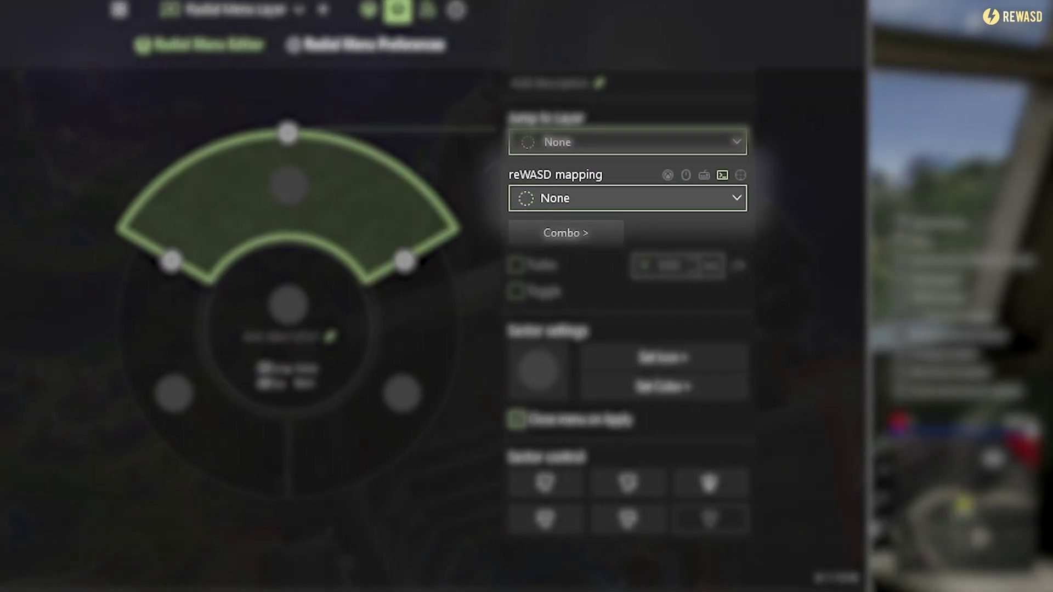
{"action": "left_click", "coordinate": [776, 200]}
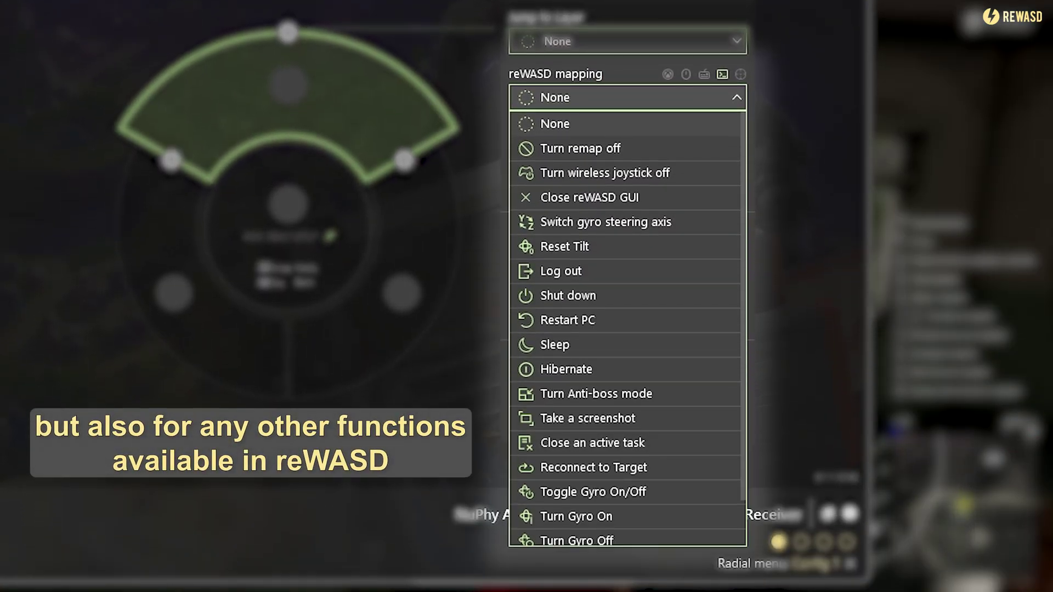
{"action": "scroll", "coordinate": [625, 419], "scroll_direction": "down", "scroll_amount": 2}
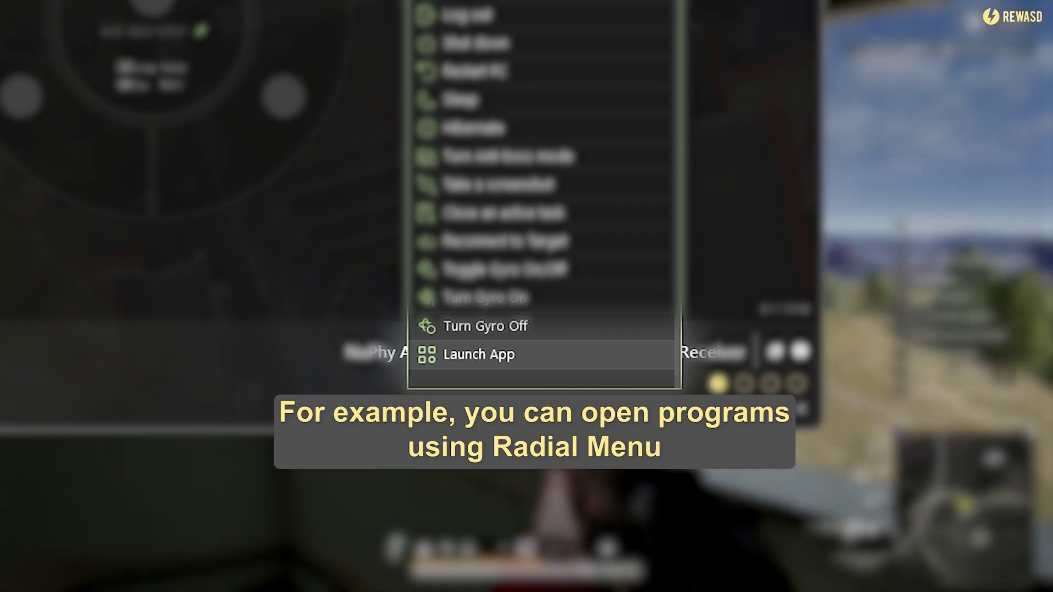
{"action": "left_click", "coordinate": [485, 355]}
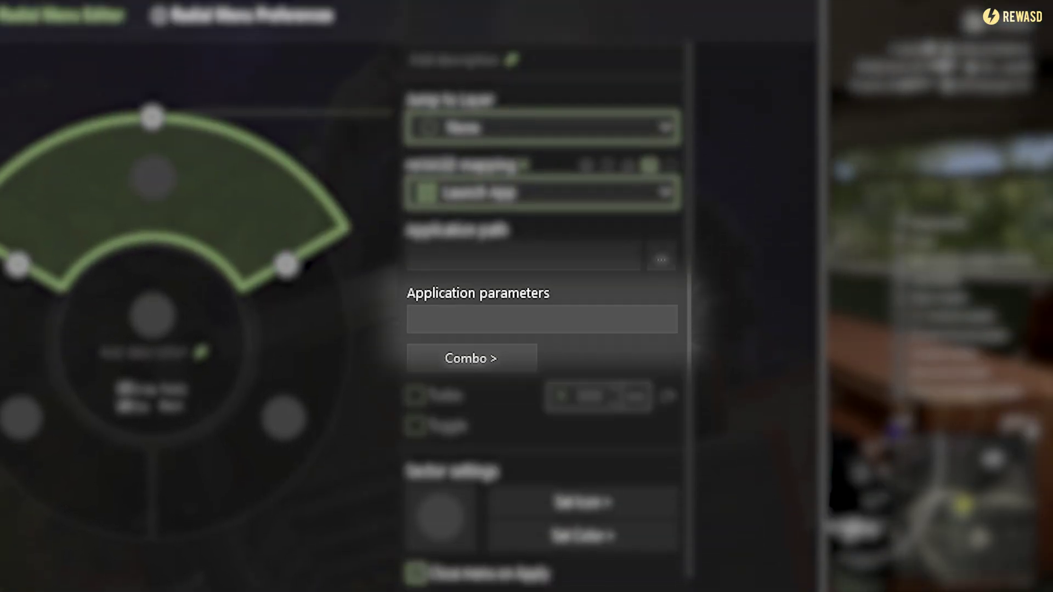
{"action": "left_click", "coordinate": [661, 292]}
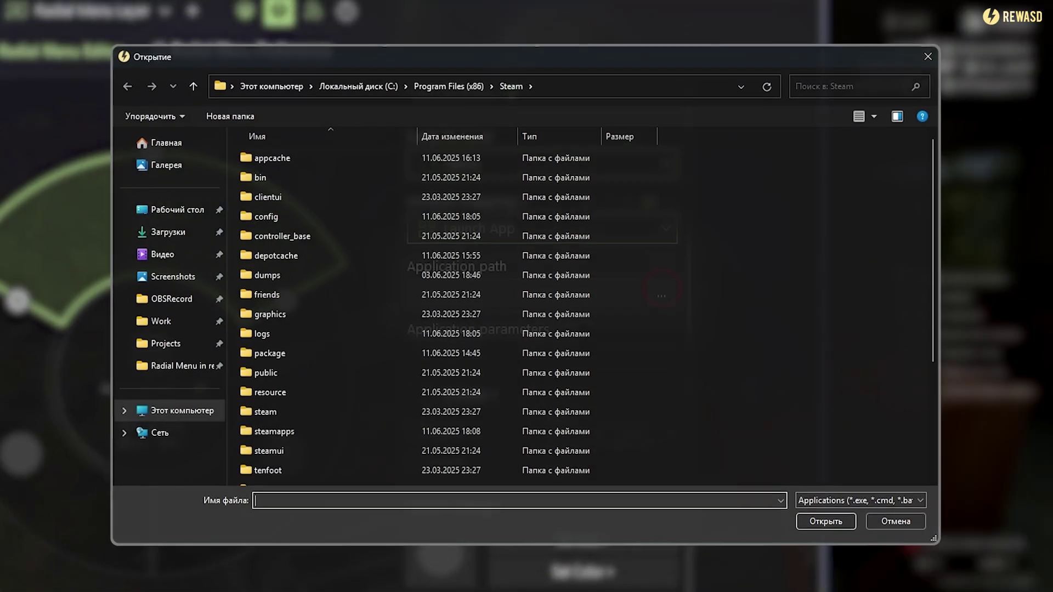
{"action": "scroll", "coordinate": [439, 312], "scroll_direction": "down", "scroll_amount": 1}
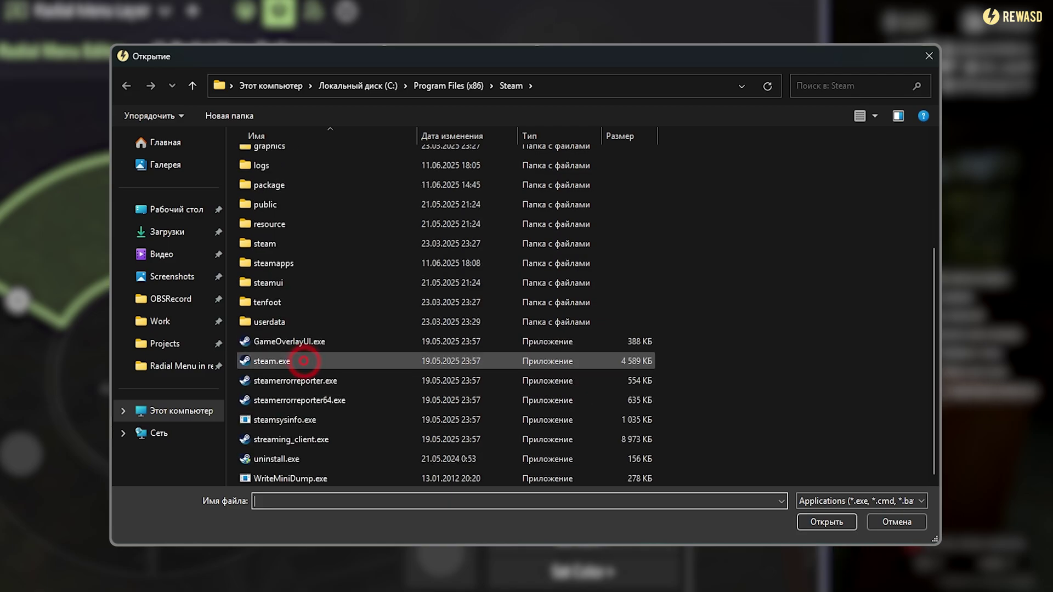
{"action": "double_click", "coordinate": [304, 361]}
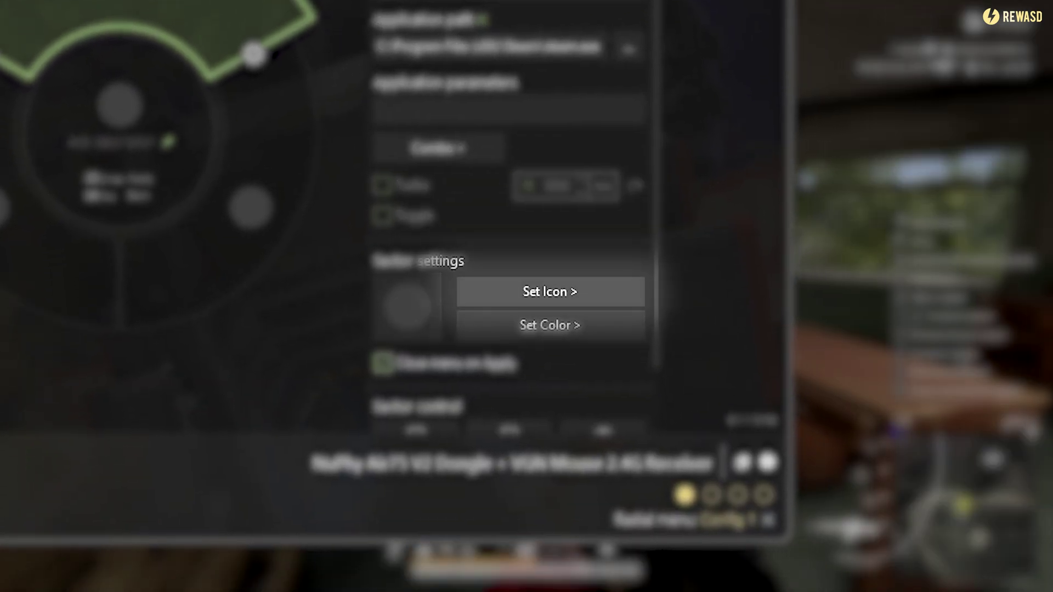
- Style the top sector with the gamepad icon from the Gaming category and a colour, and apply the config to Slot 1
{"action": "left_click", "coordinate": [550, 291]}
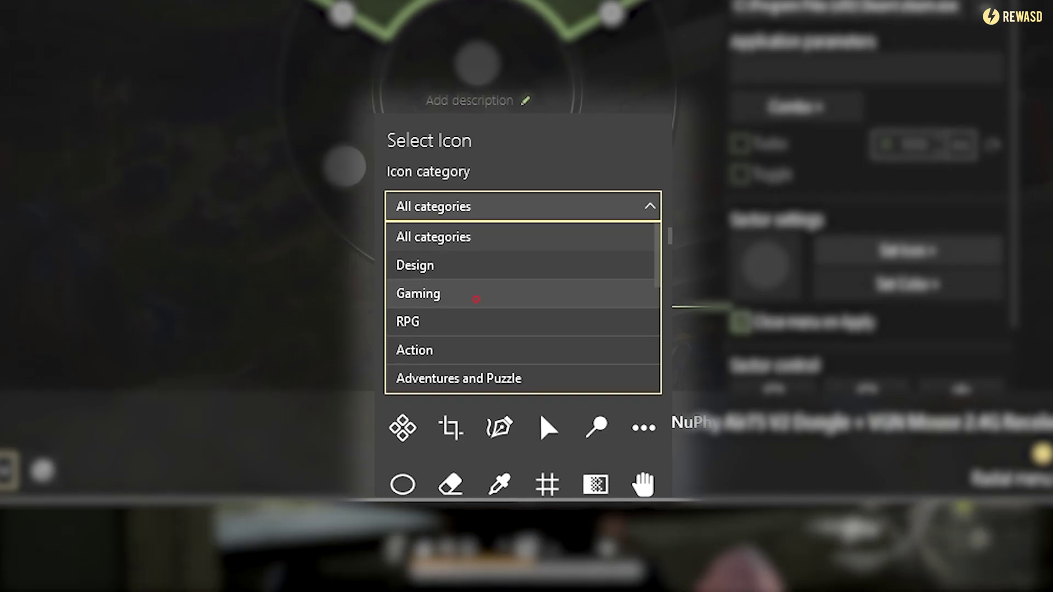
{"action": "left_click", "coordinate": [477, 299]}
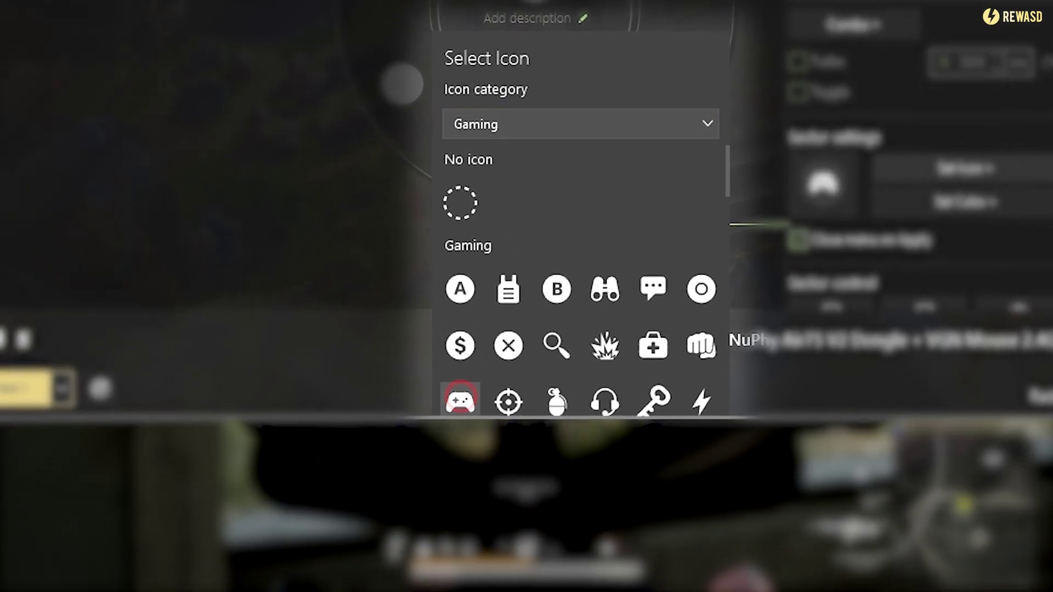
{"action": "left_click", "coordinate": [453, 403]}
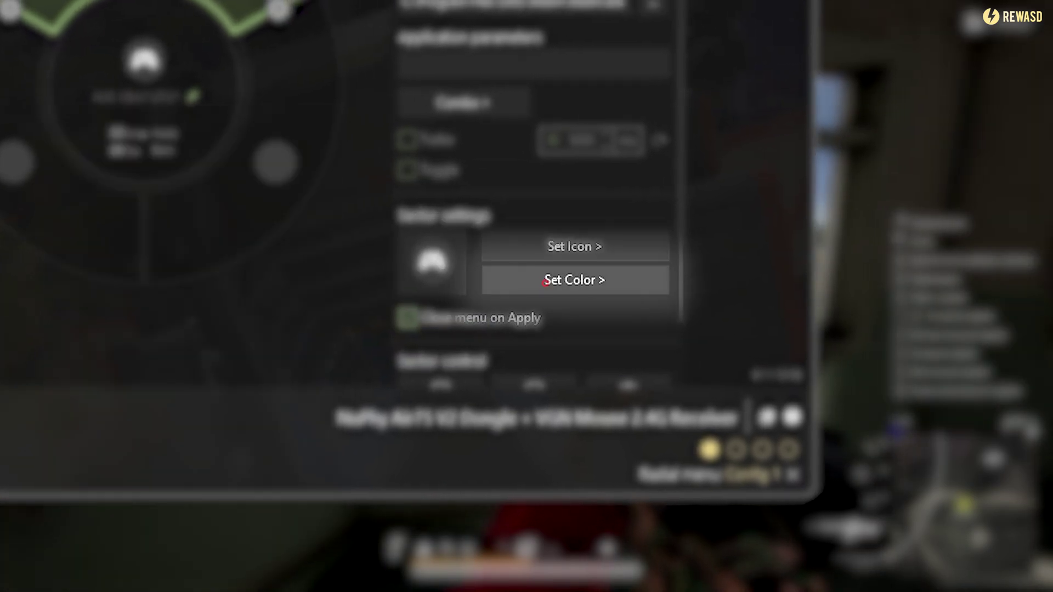
{"action": "left_click", "coordinate": [546, 282]}
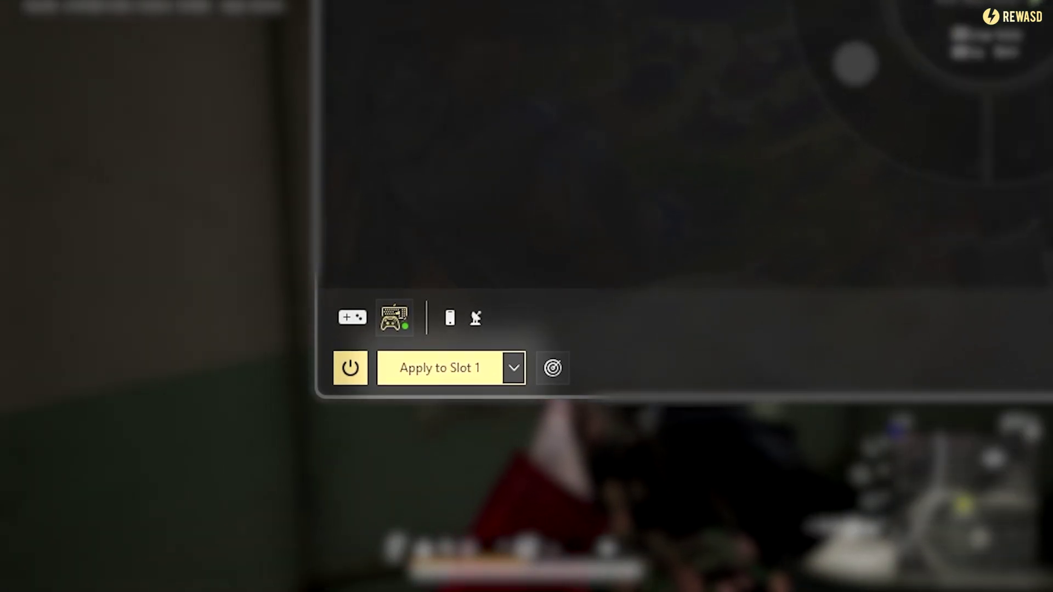
{"action": "left_click", "coordinate": [427, 367]}
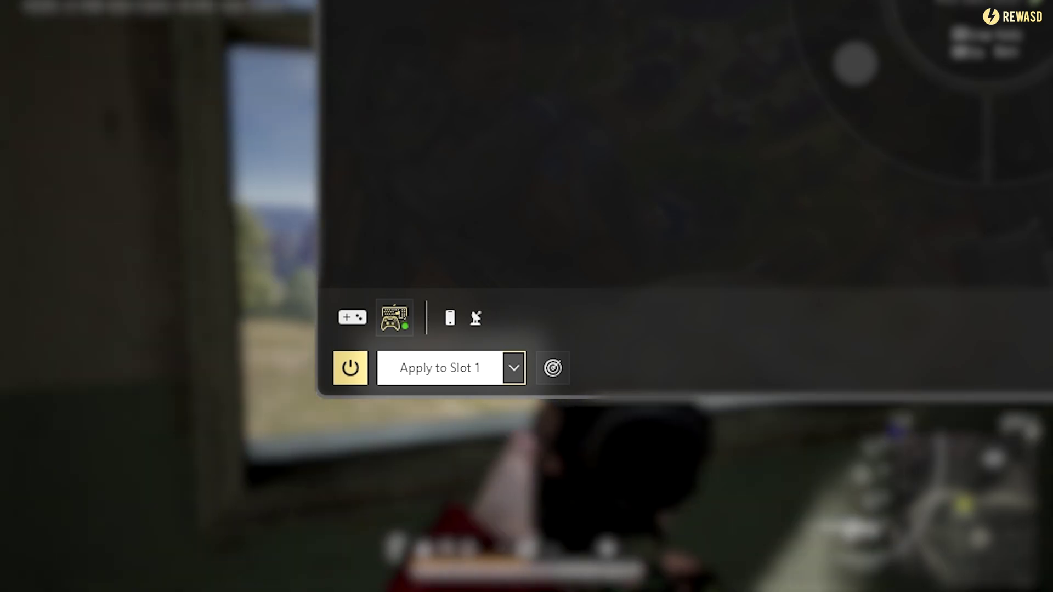